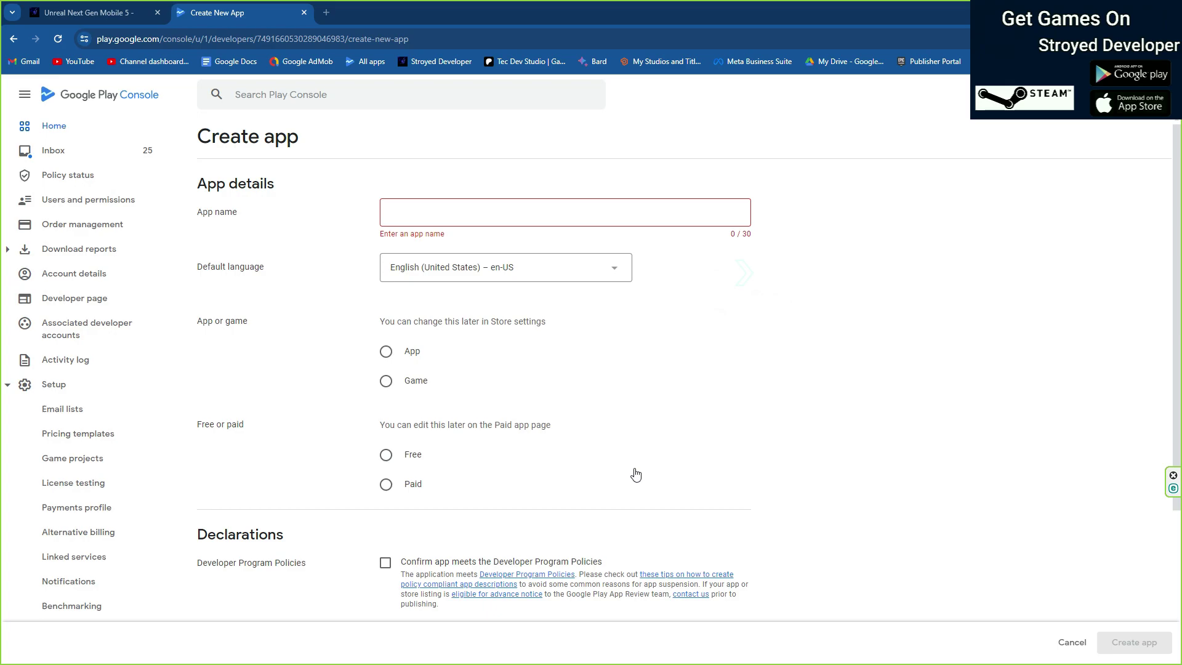
Create 'Unreal Next Gen Mobile 5' as a free game, accepting both policy declarations.
type("Unreal Next Gen Mobile 5")
key("ctrl+a")
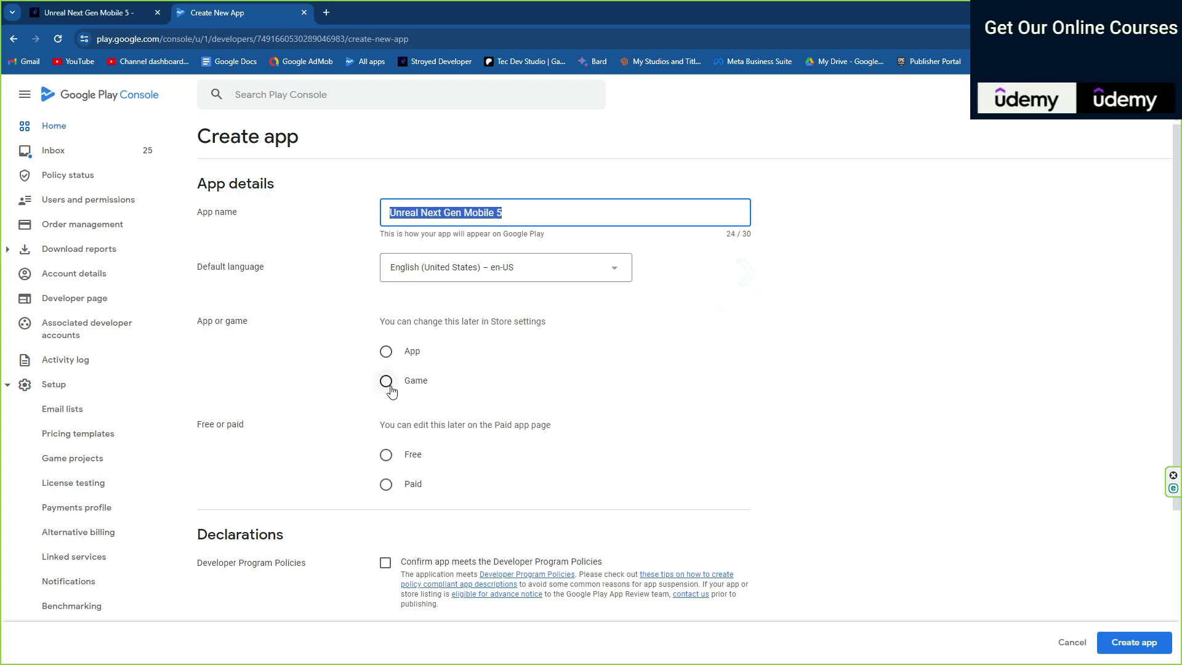
left_click(389, 388)
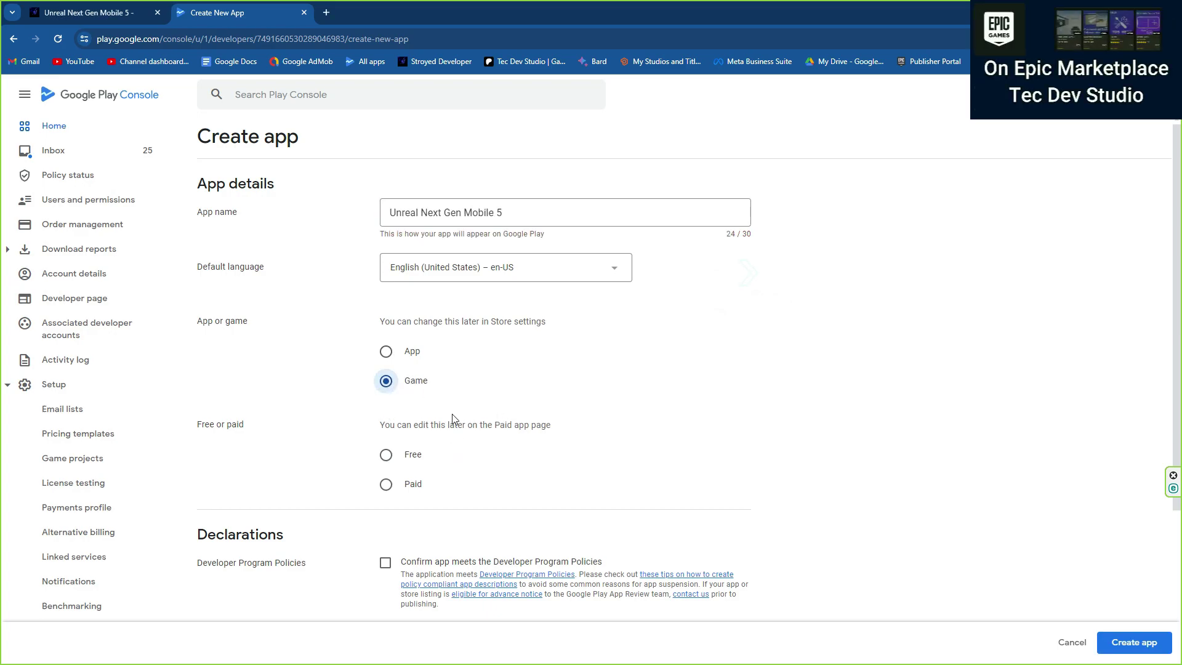
scroll(452, 418, "down", 1)
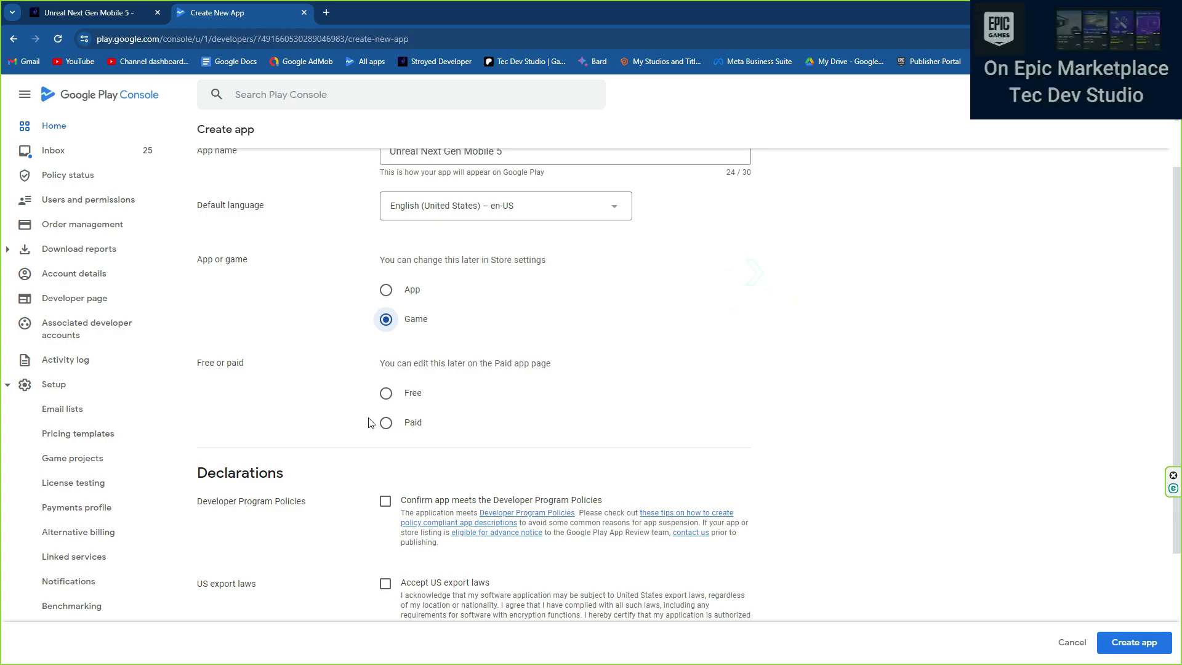
left_click(408, 397)
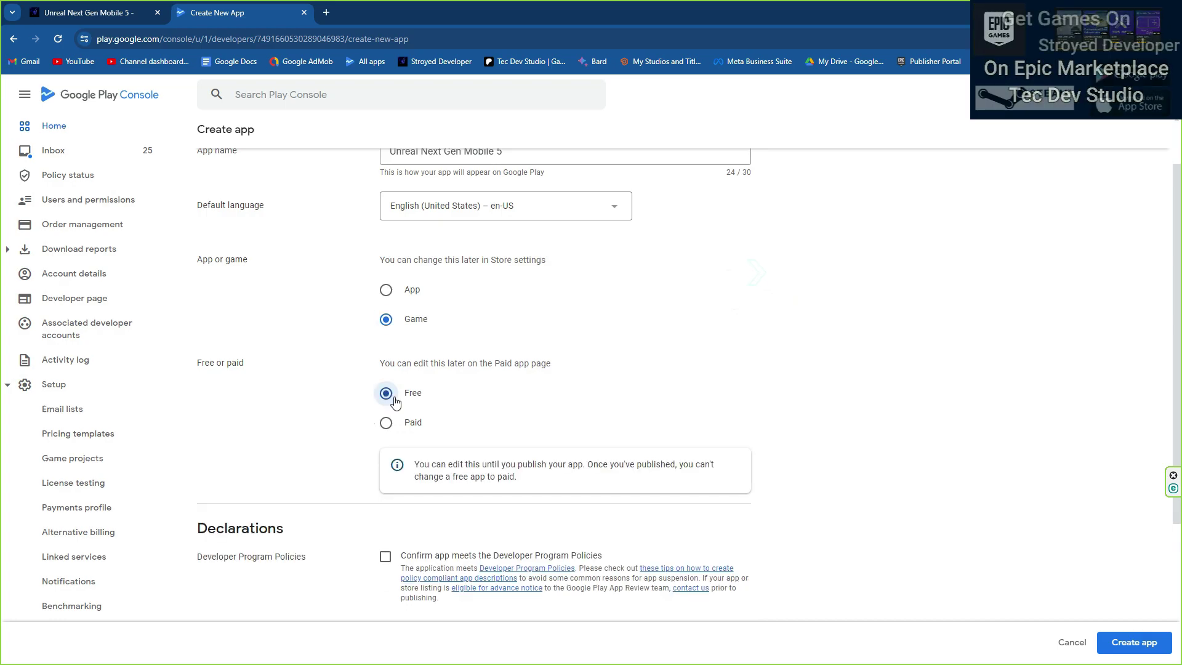
scroll(443, 419, "down", 3)
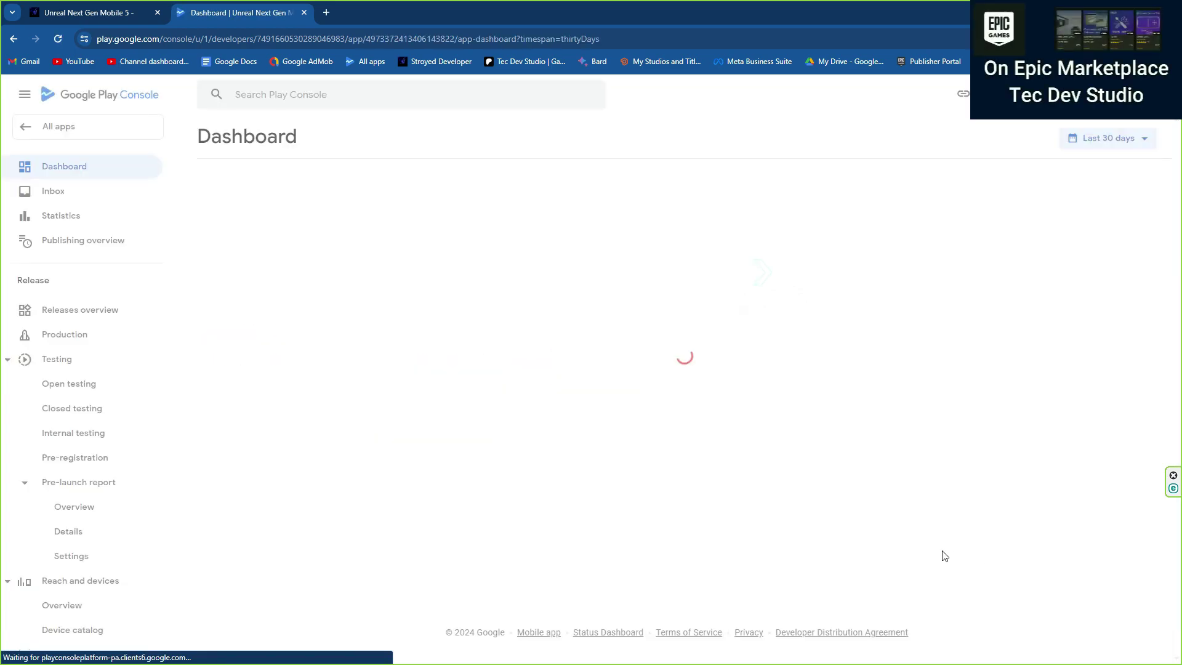
Expand the dashboard's Set up your app tasks, then switch to the game's website tab.
scroll(725, 417, "down", 1)
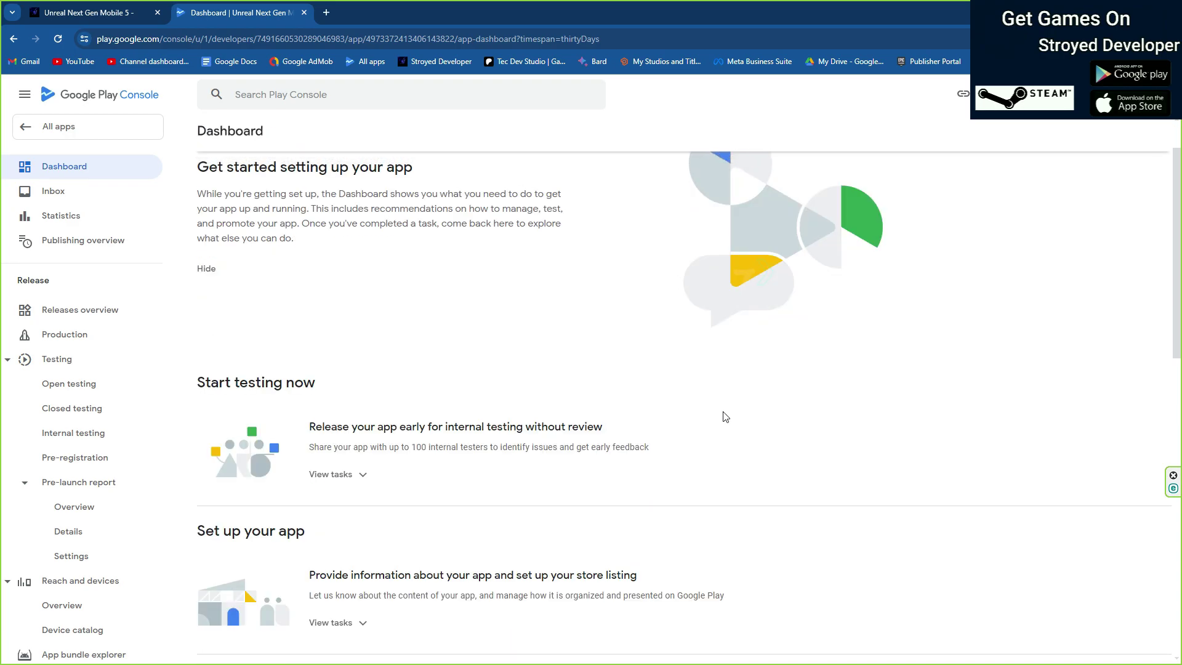
scroll(725, 418, "down", 4)
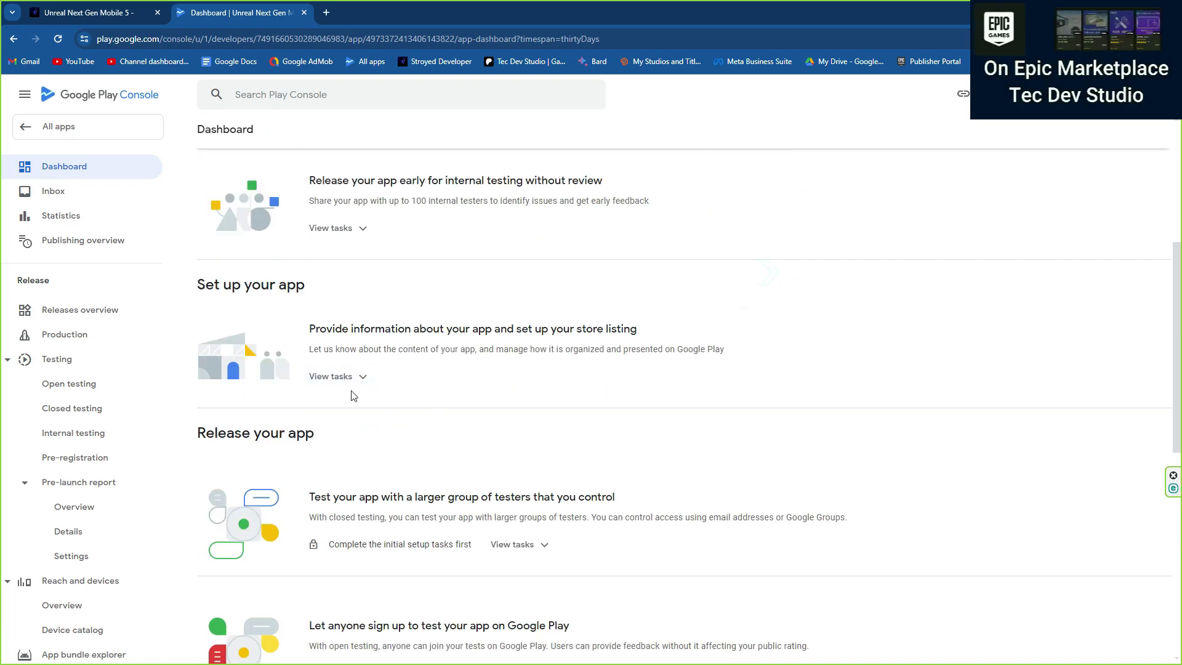
left_click(338, 377)
scroll(480, 336, "down", 1)
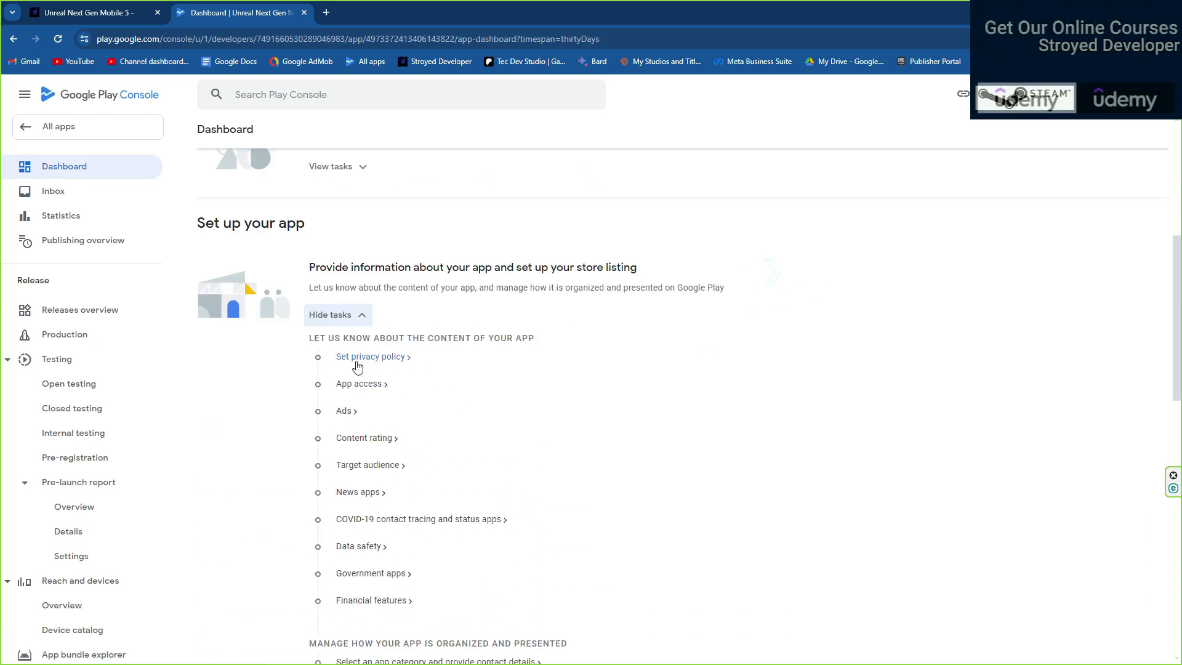
left_click(94, 11)
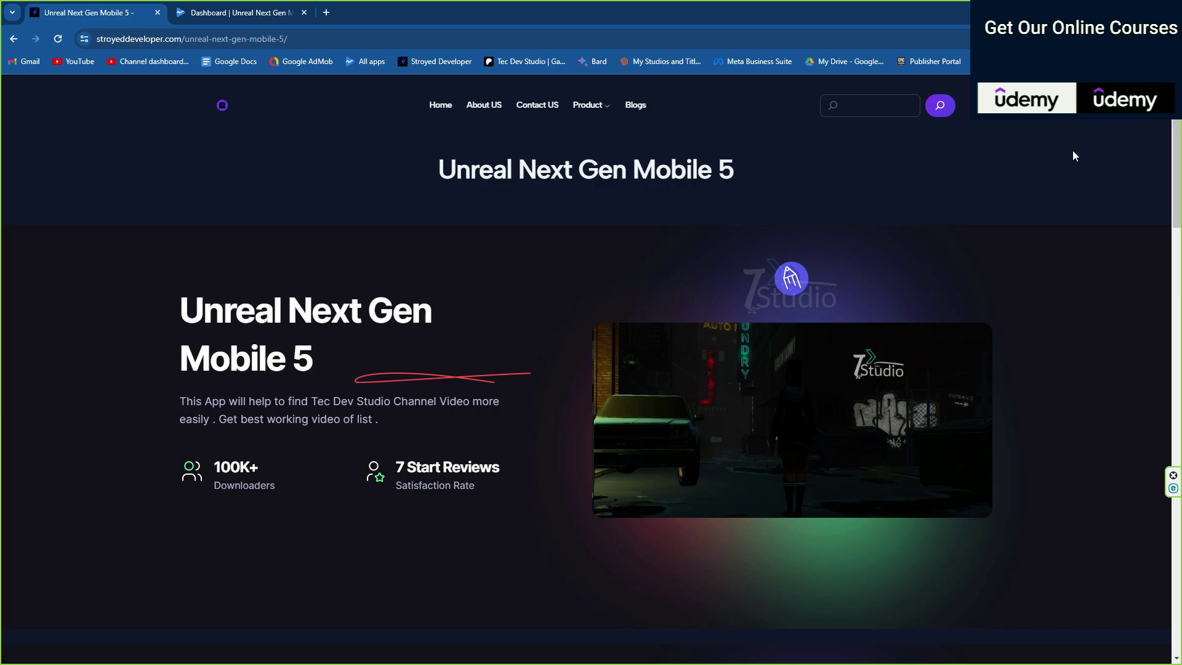
Scroll to the page's Privacy Policy section and check the product report page, then close it.
left_click_drag(1175, 173, 1164, 549)
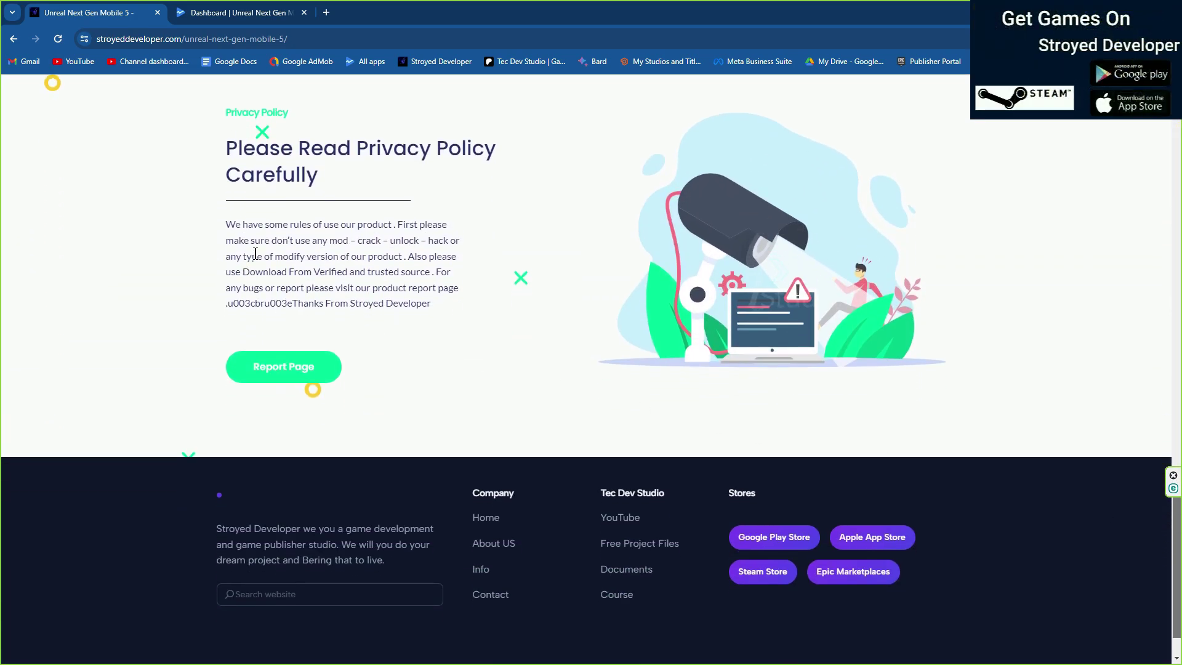
left_click_drag(222, 225, 434, 281)
left_click(434, 281)
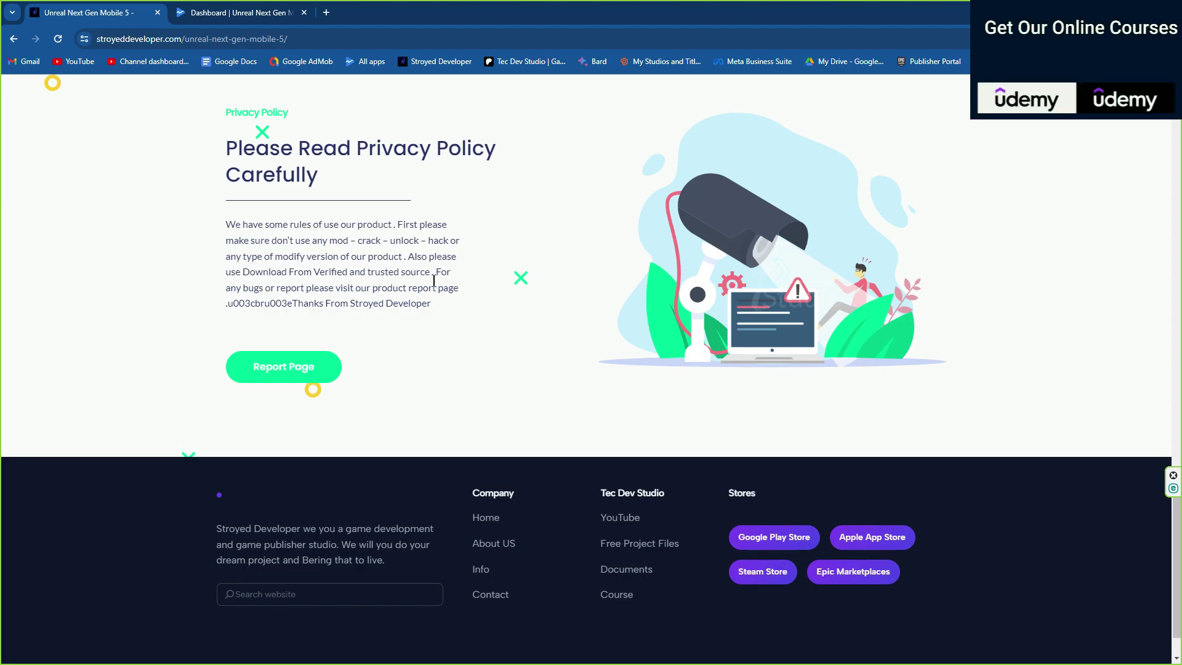
left_click(299, 365)
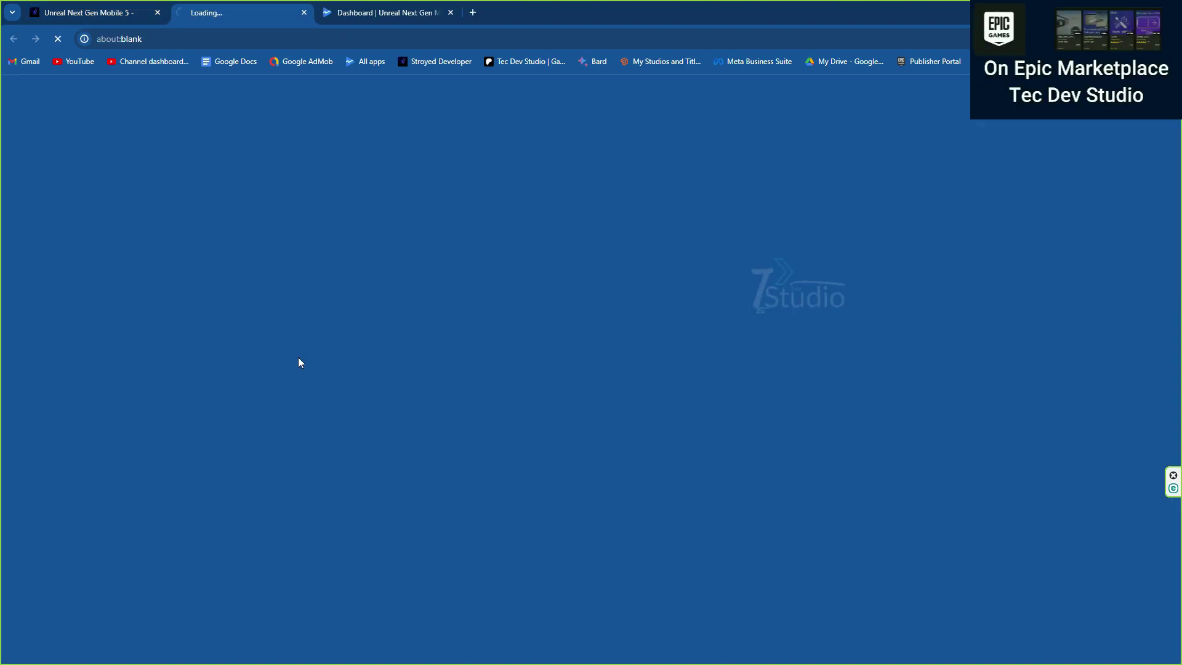
scroll(546, 256, "down", 8)
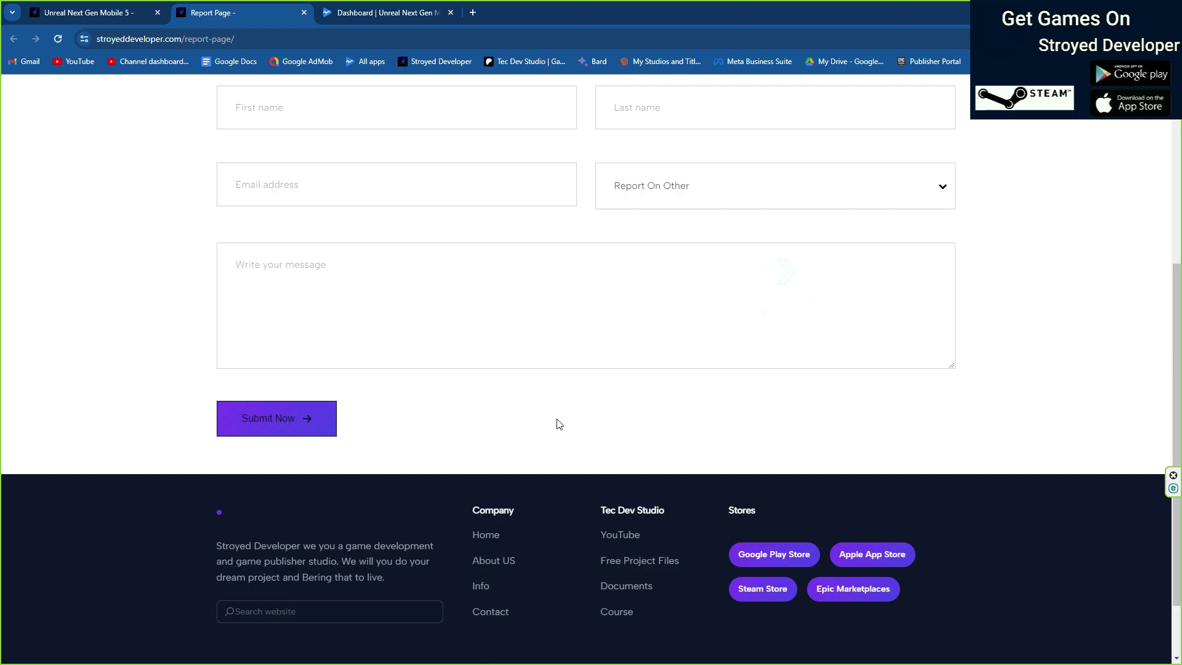
left_click(304, 12)
Copy the game page's web address and go back to the Play Console dashboard.
left_click(301, 39)
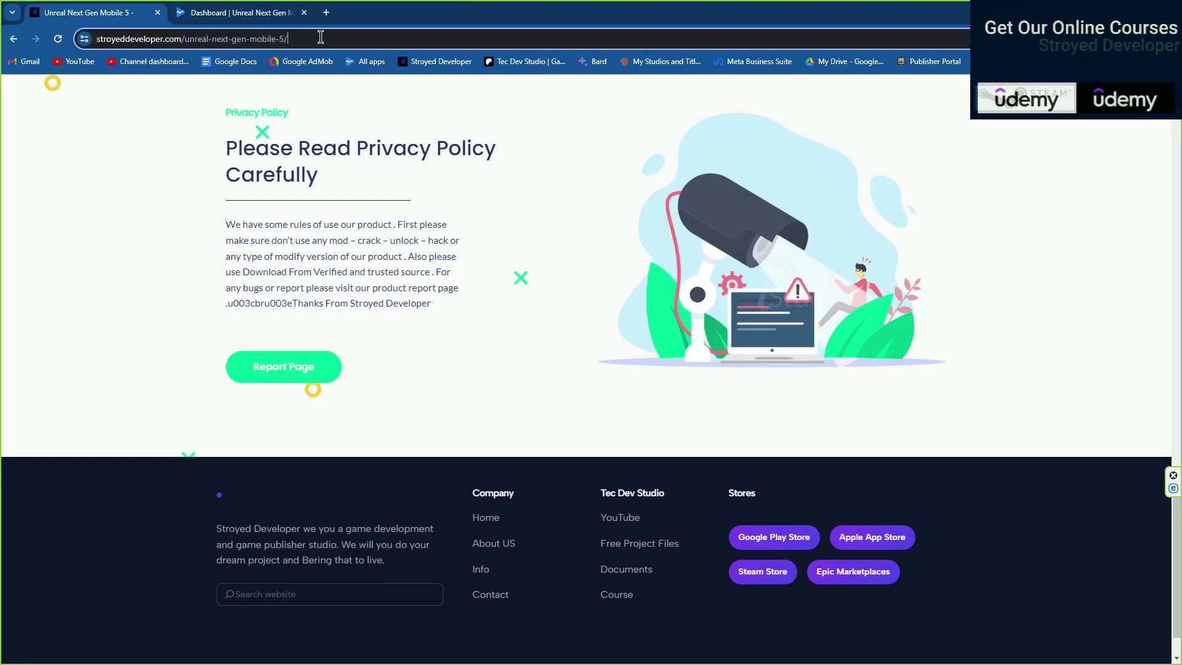
right_click(321, 41)
left_click(351, 151)
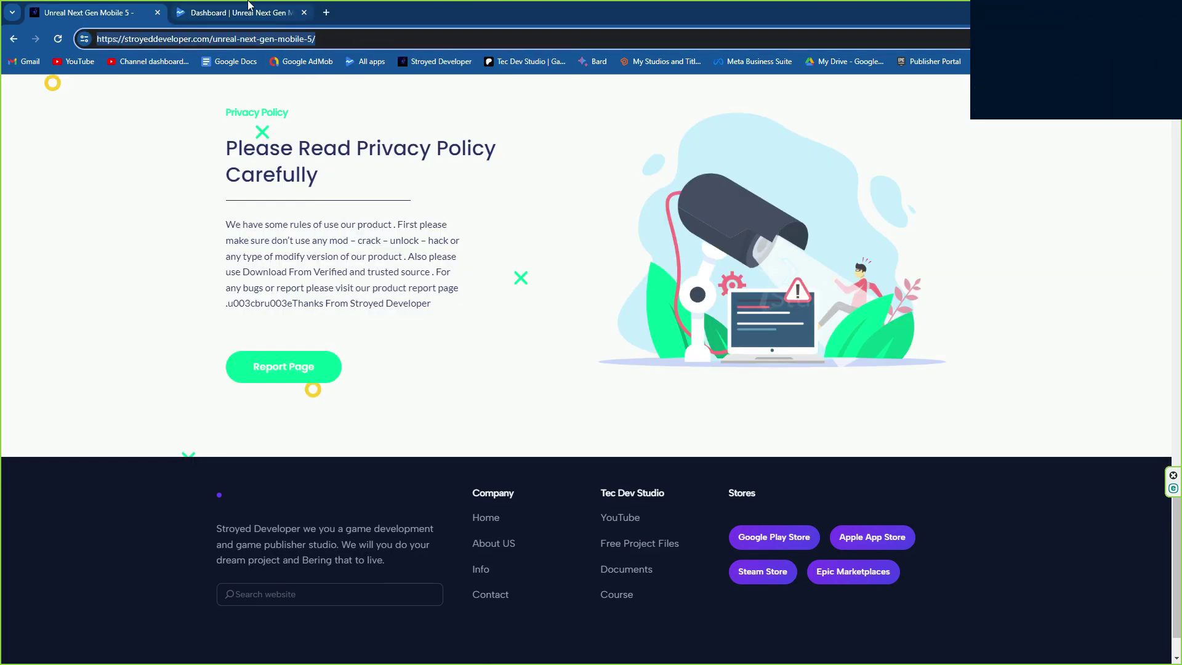
left_click(239, 13)
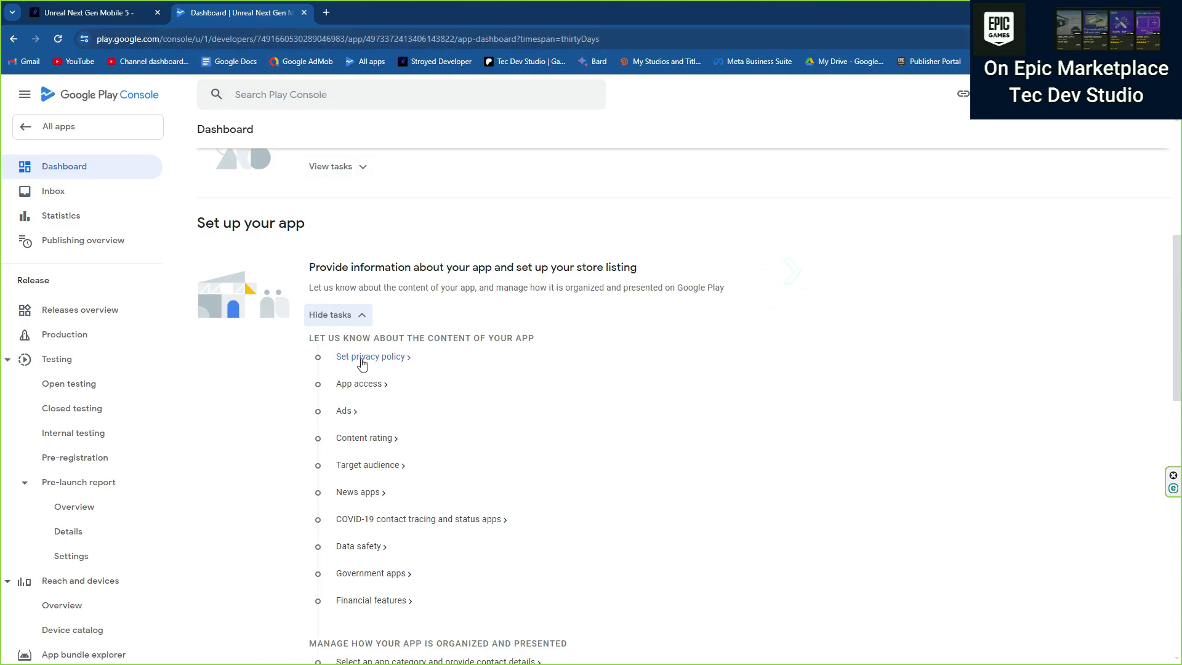
left_click(362, 360)
left_click(234, 268)
key("ctrl+v")
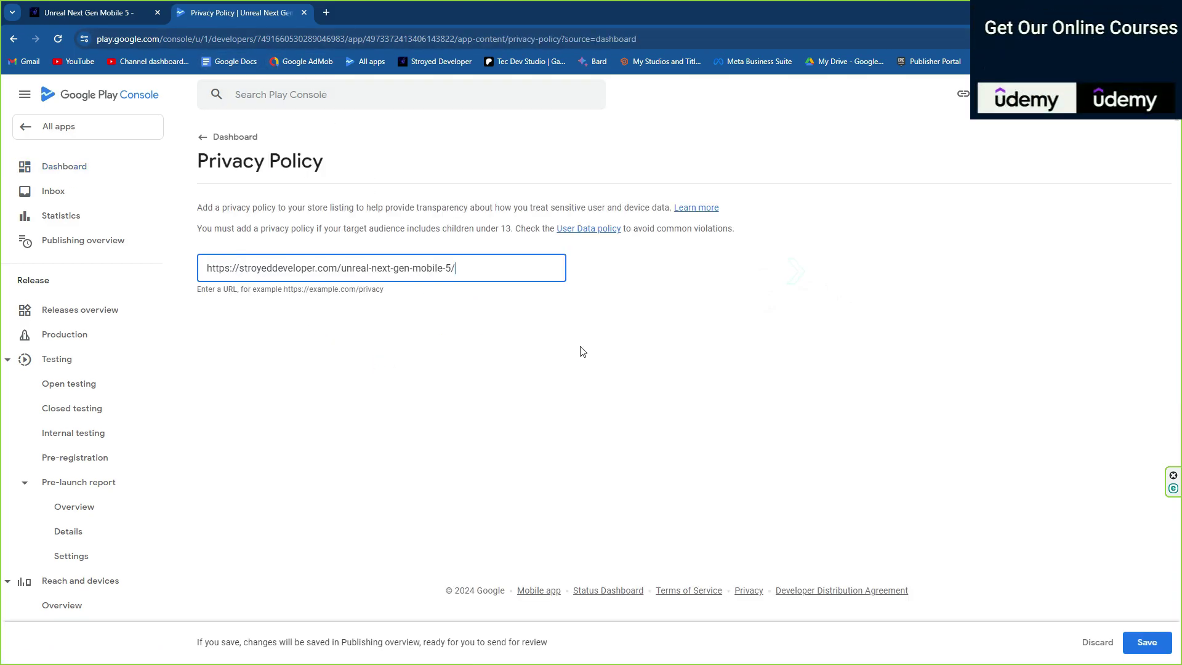
left_click(1145, 642)
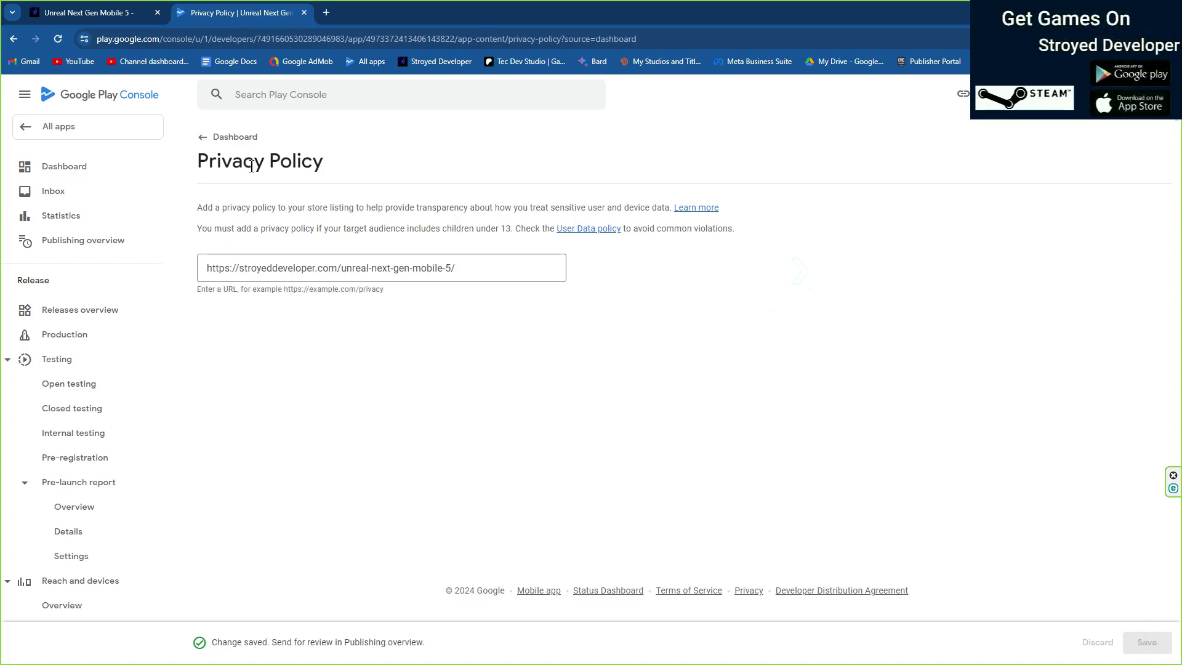
left_click(213, 136)
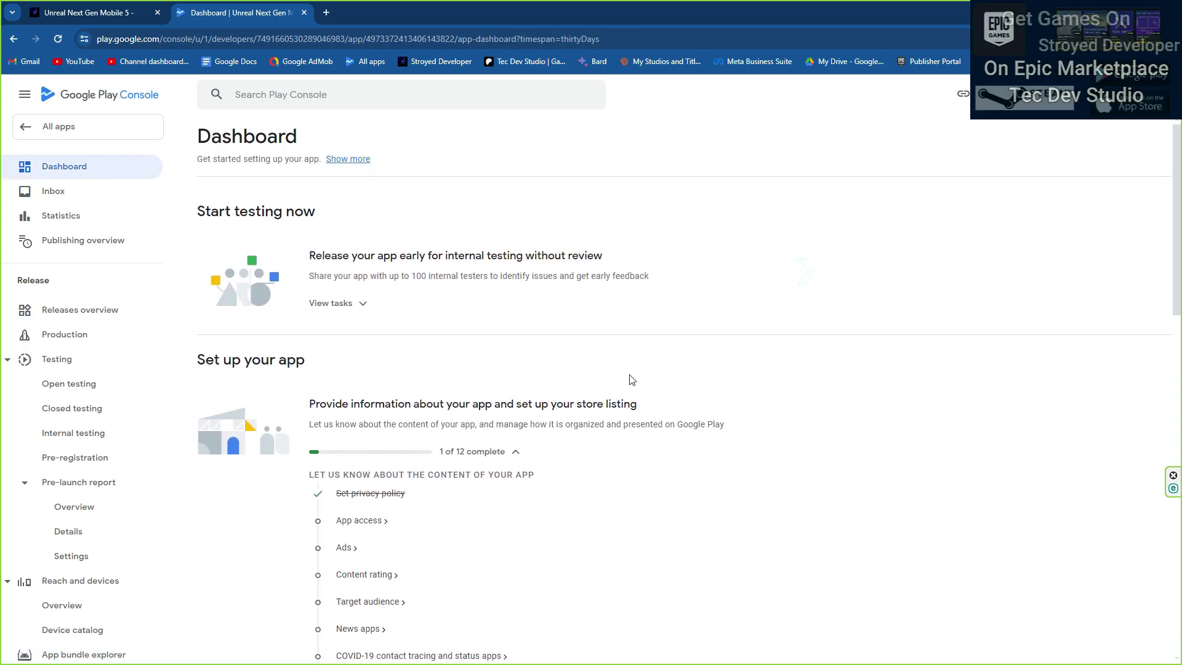
Save App access as 'All functionality in my app is available without any access restrictions'.
scroll(591, 457, "down", 3)
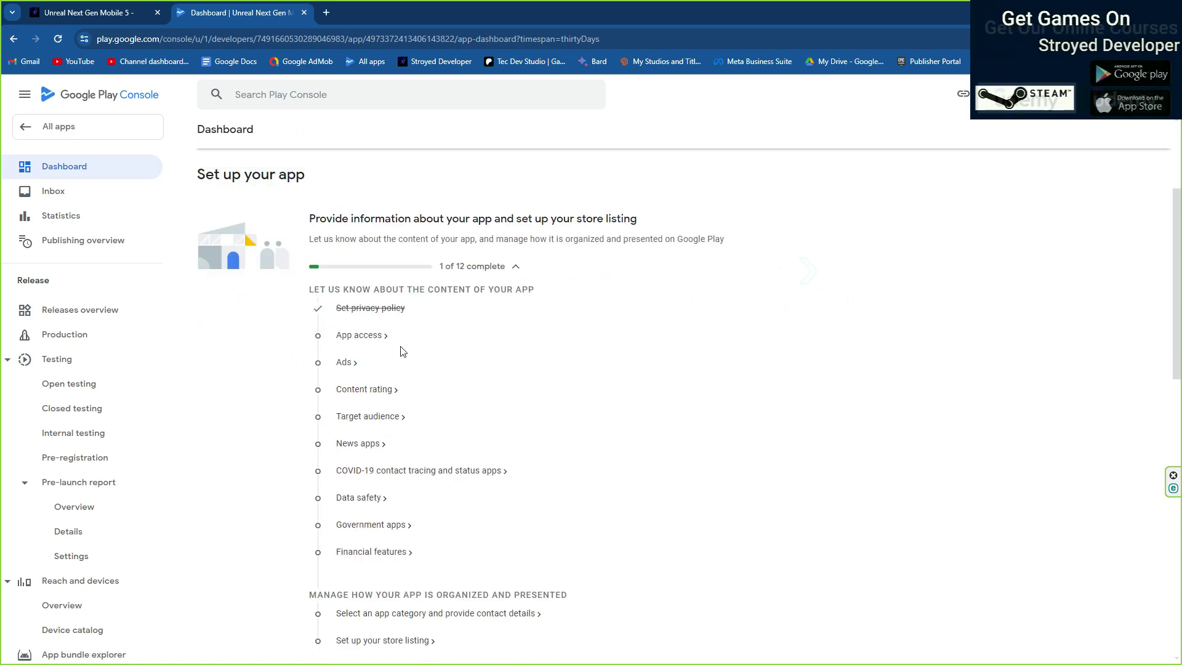
left_click(349, 340)
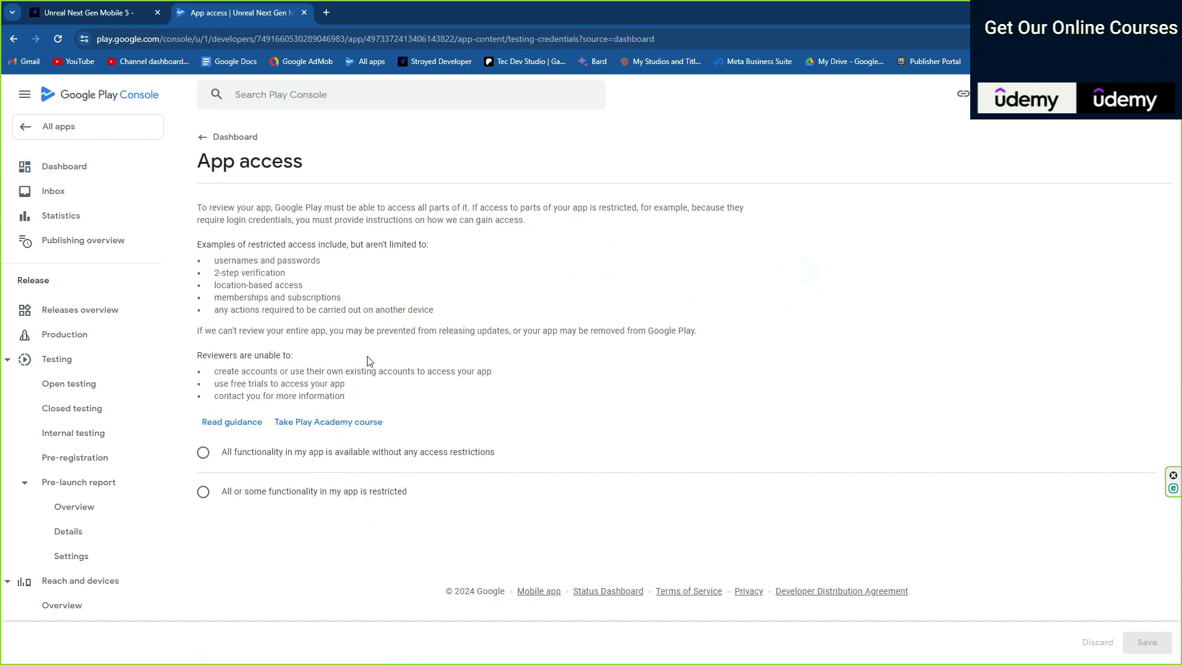
left_click(204, 454)
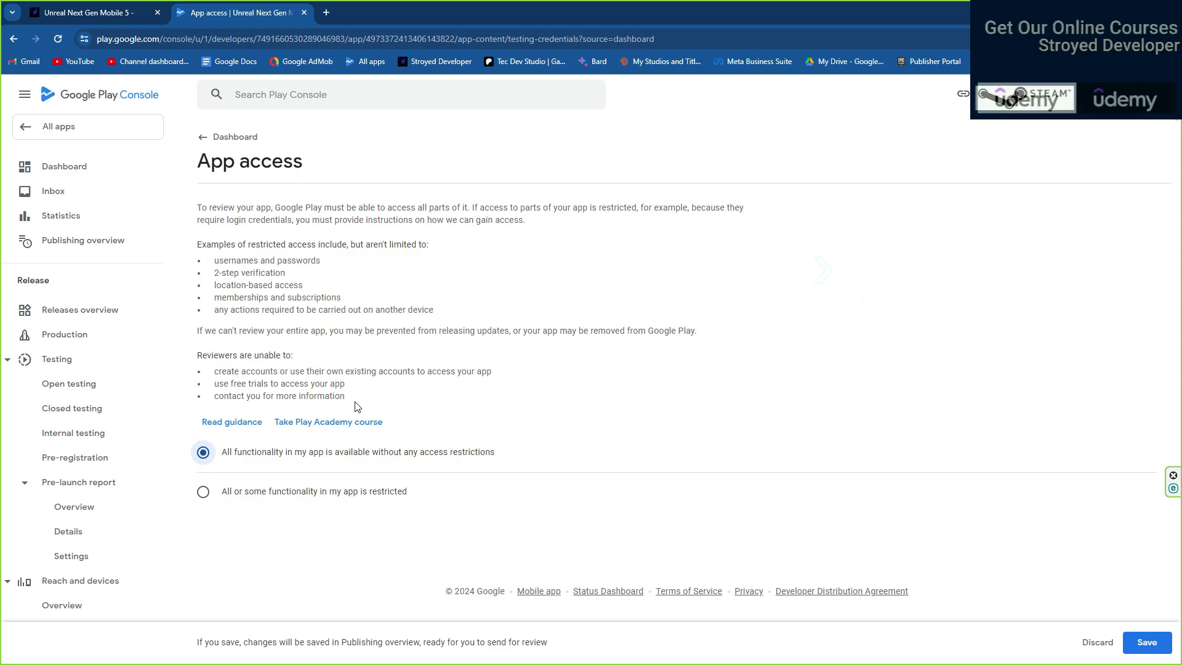
left_click(233, 492)
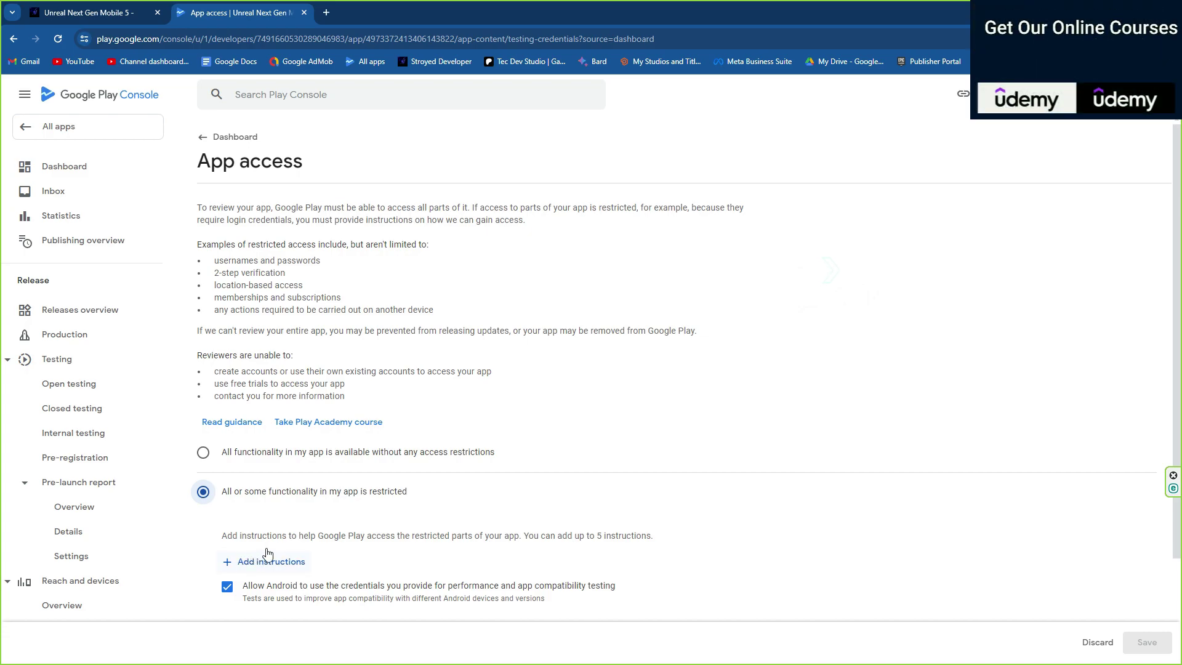
left_click(205, 455)
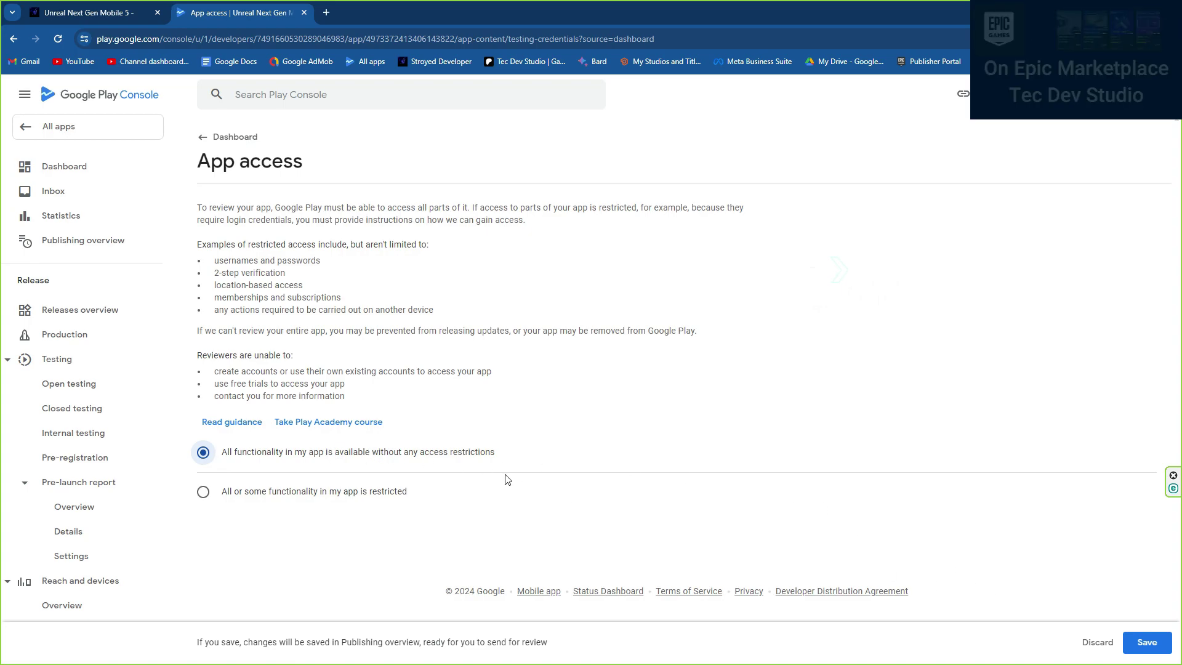
left_click(1145, 641)
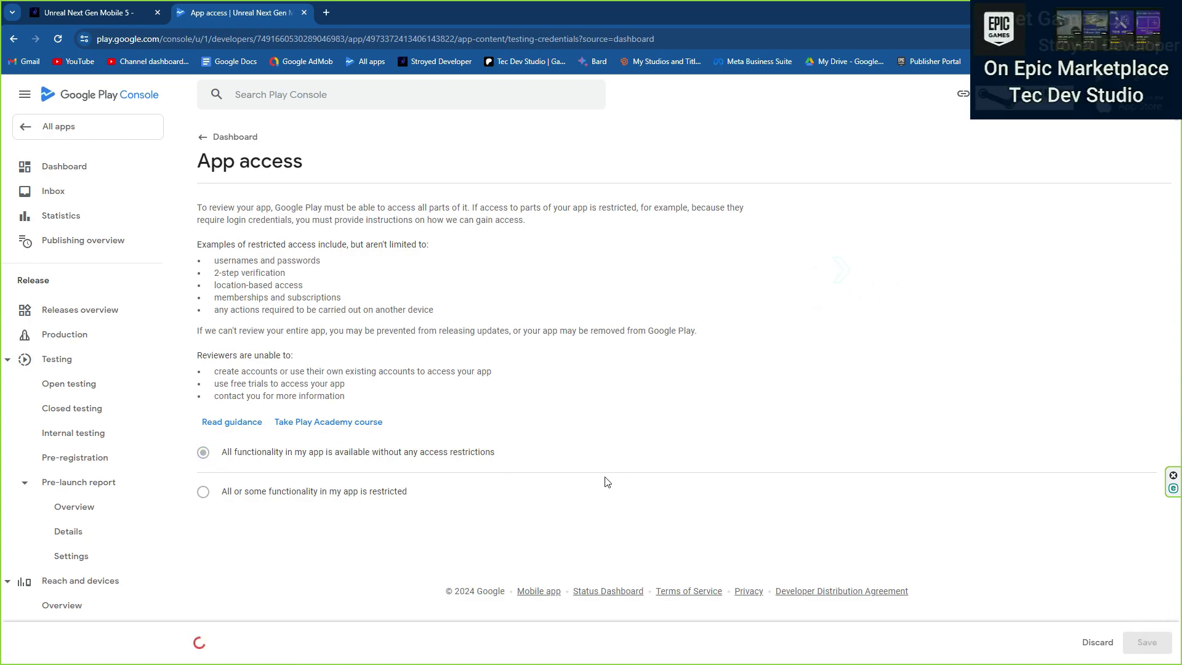
Save the Ads declaration as 'Yes, my app contains ads' and return to the checklist.
left_click(212, 146)
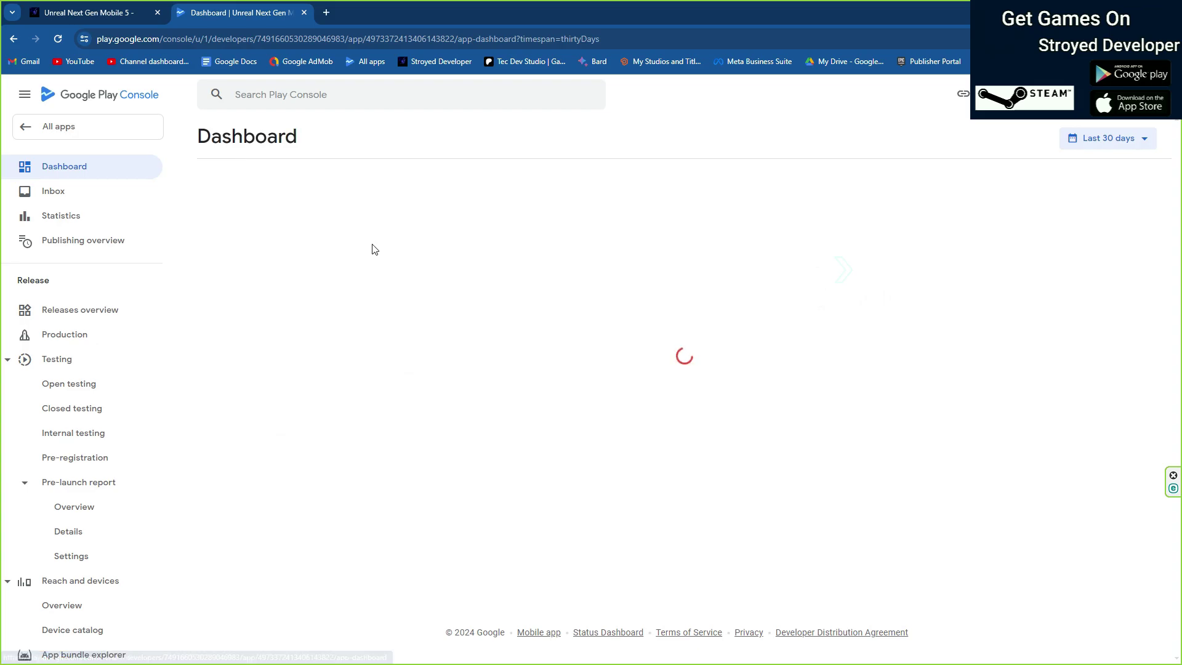
scroll(420, 479, "down", 2)
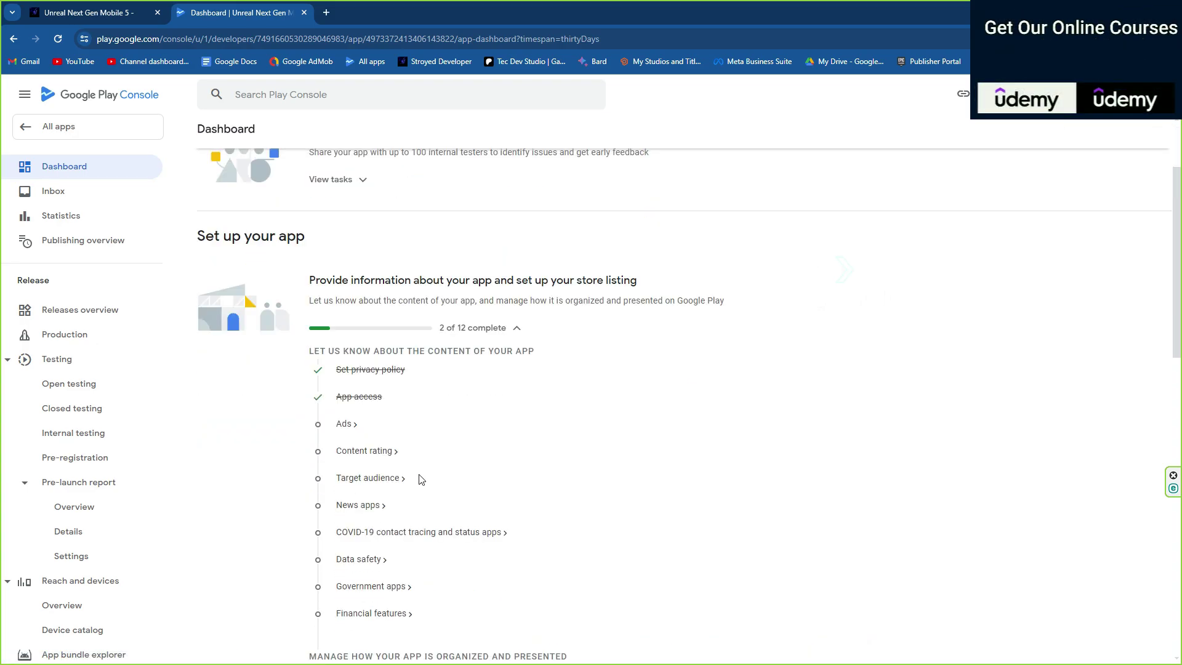
left_click(345, 424)
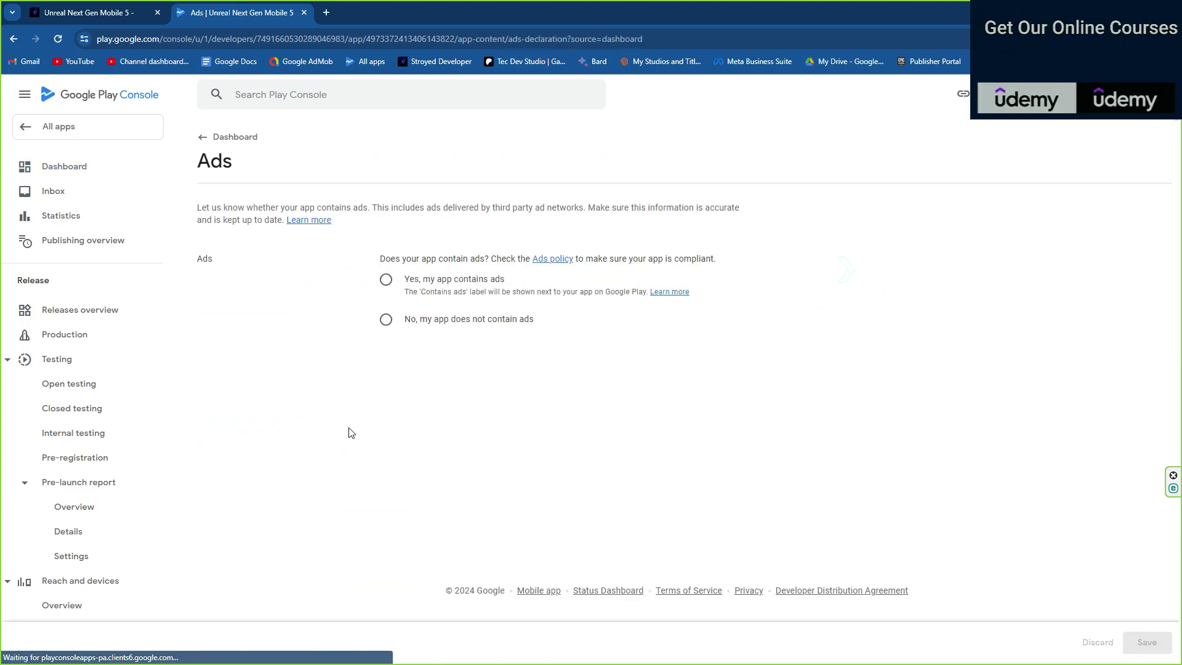
left_click(385, 281)
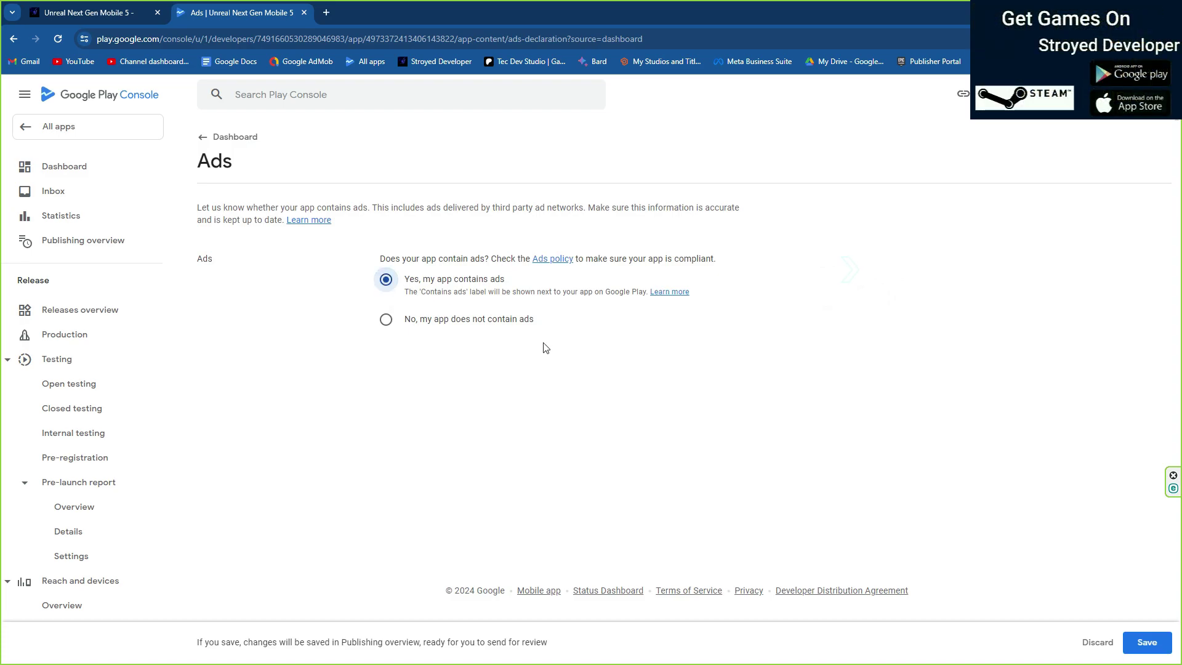
left_click(1131, 635)
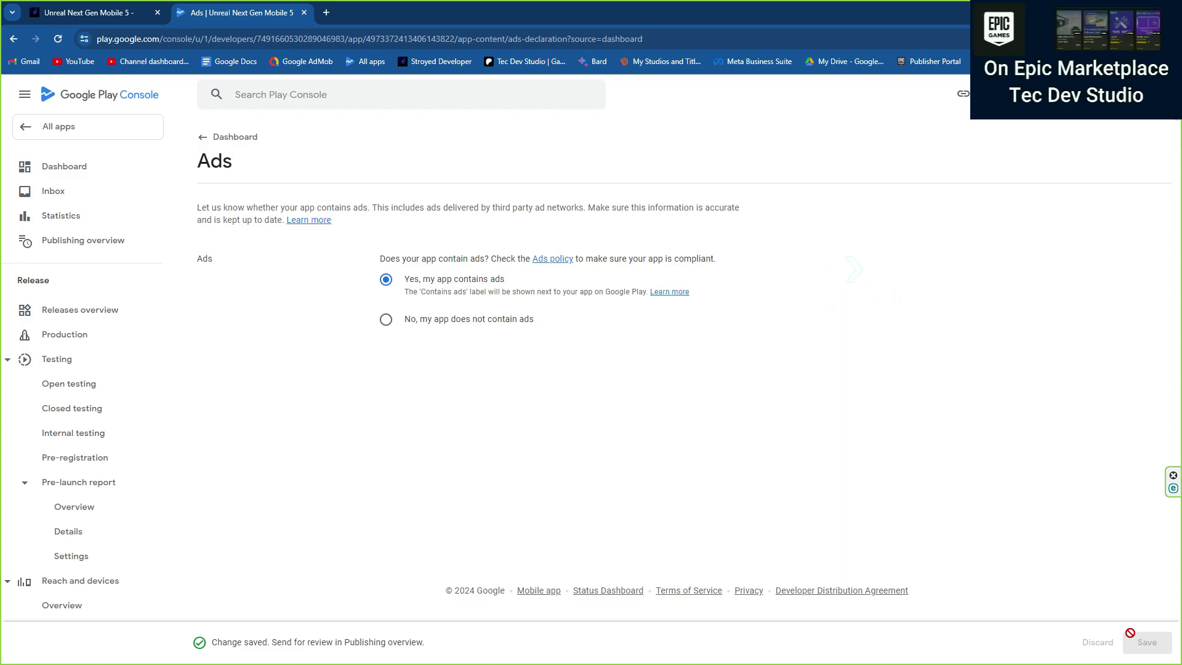
left_click(220, 138)
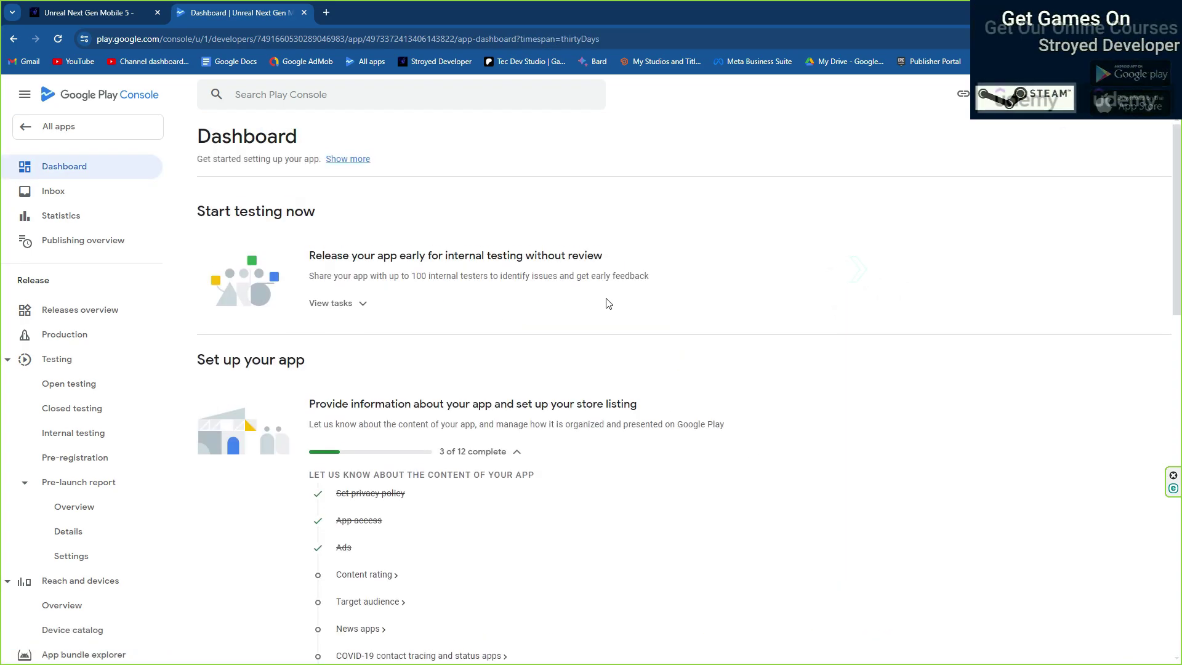
Start the content rating questionnaire with the contact e-mail and Game category.
scroll(602, 338, "down", 4)
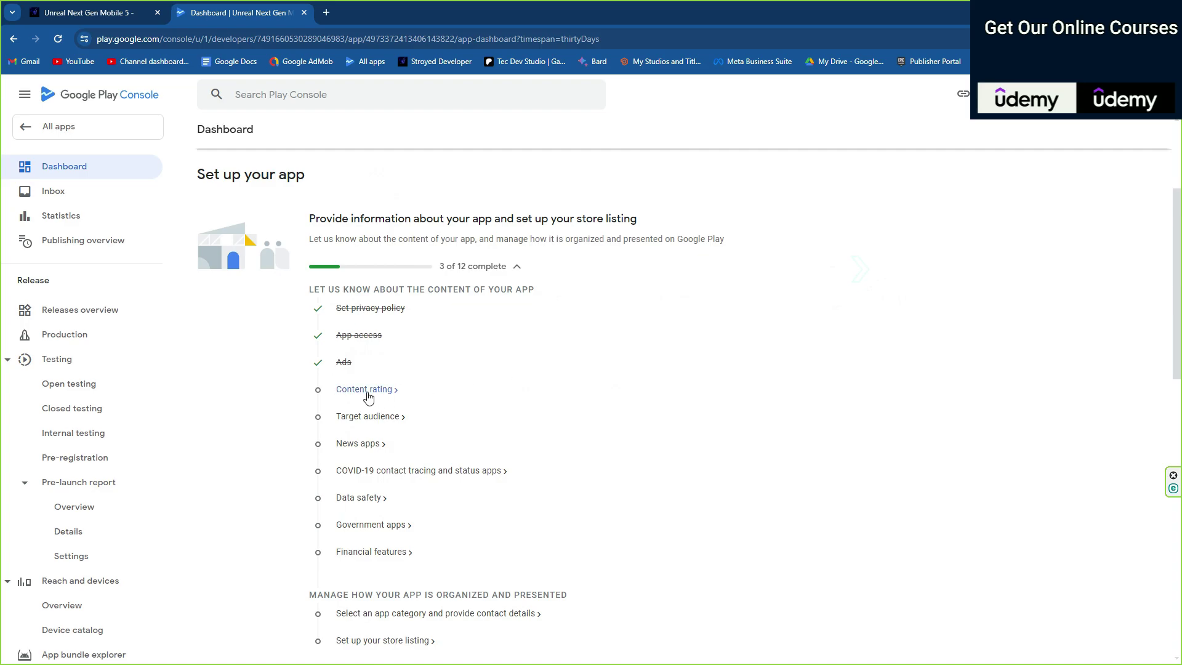
left_click(368, 397)
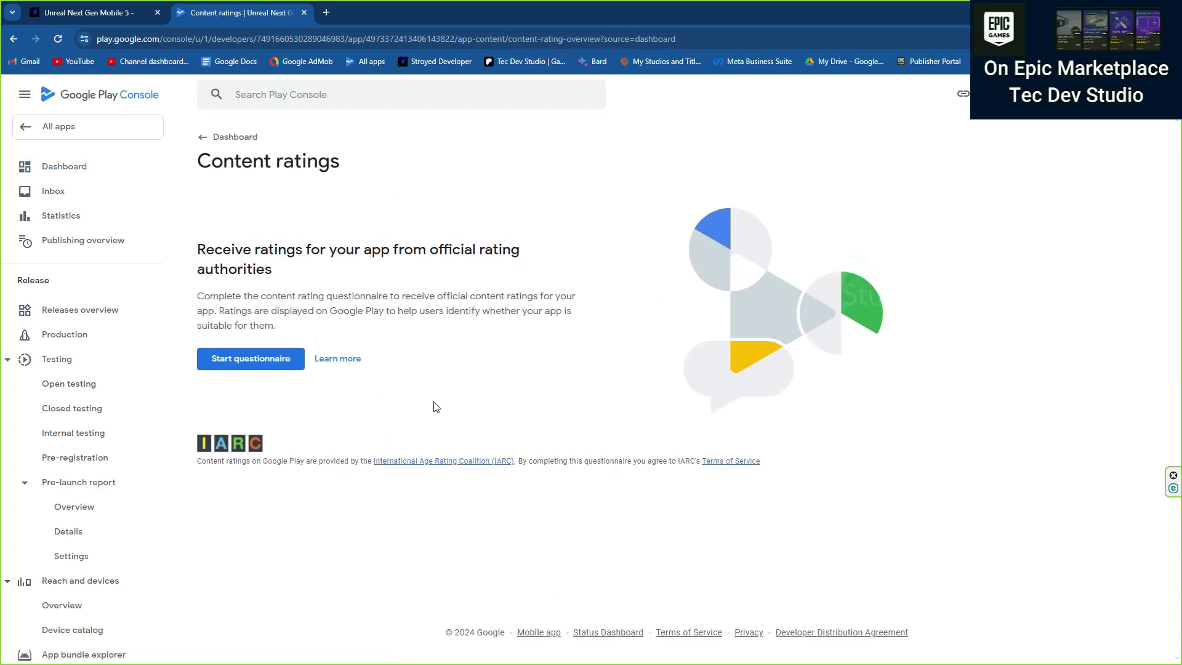
left_click(274, 367)
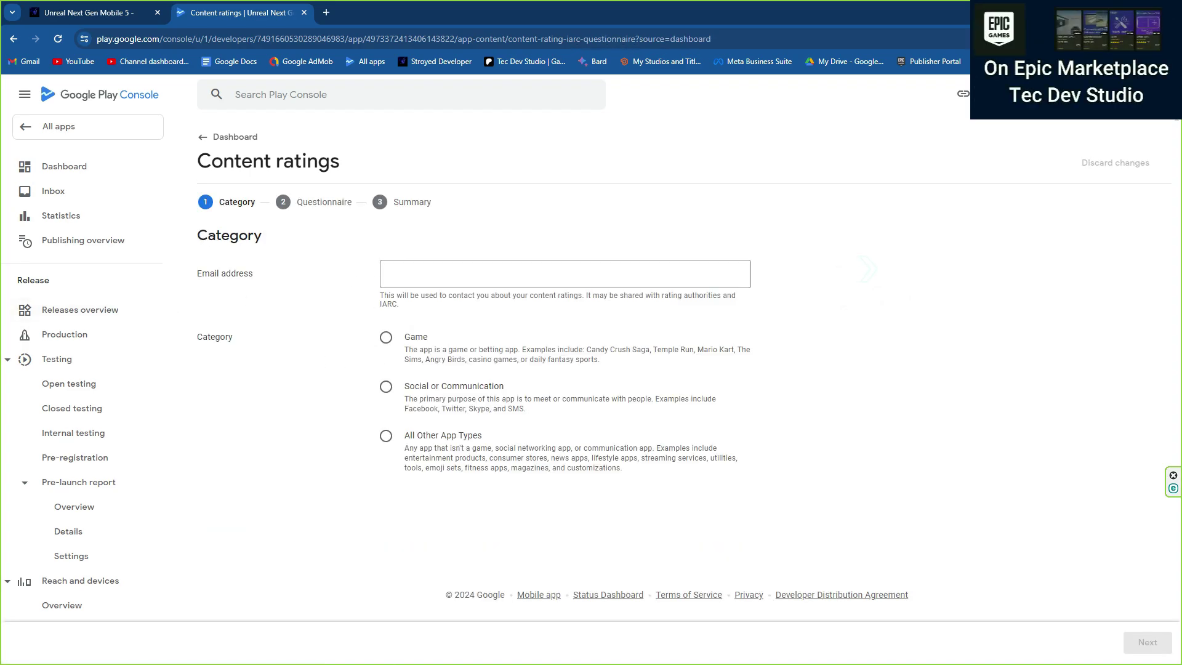
left_click(326, 12)
key("ctrl+w")
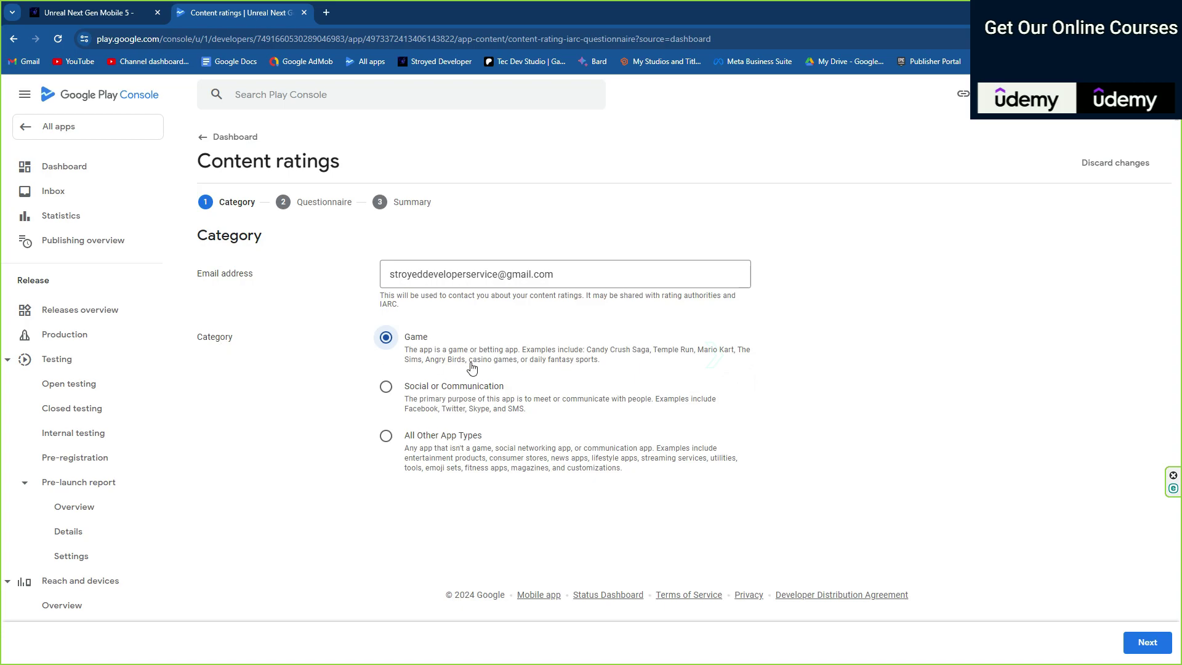
left_click(1148, 643)
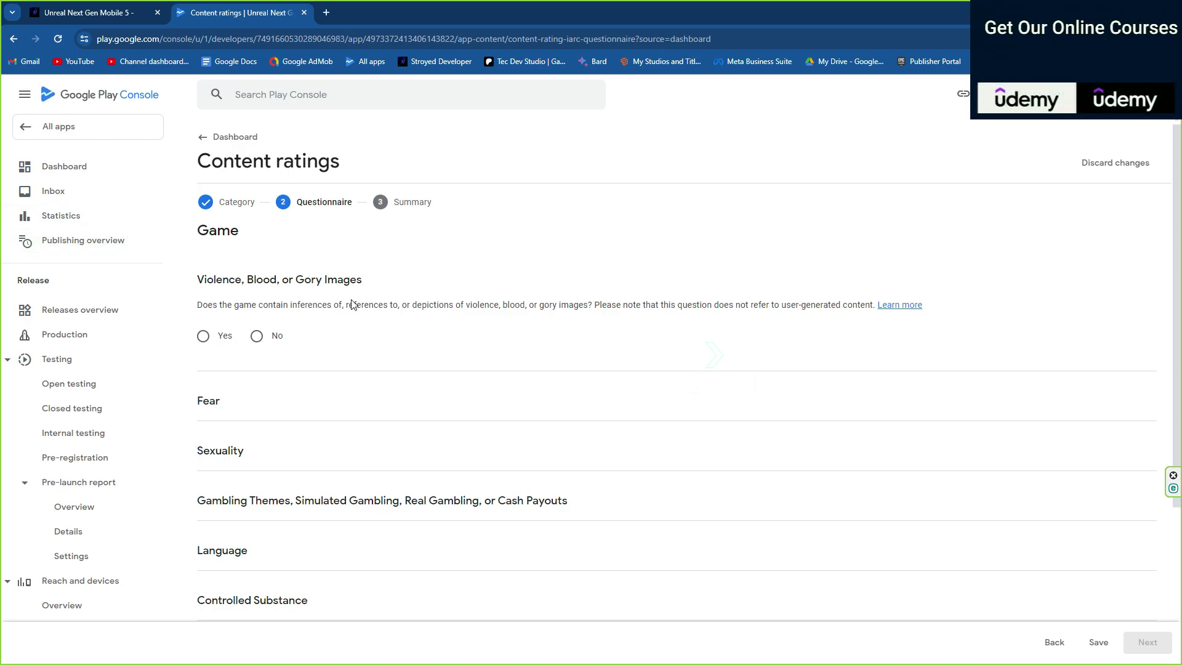
Answer No to the Violence, Fear and Sexuality questions.
left_click(257, 336)
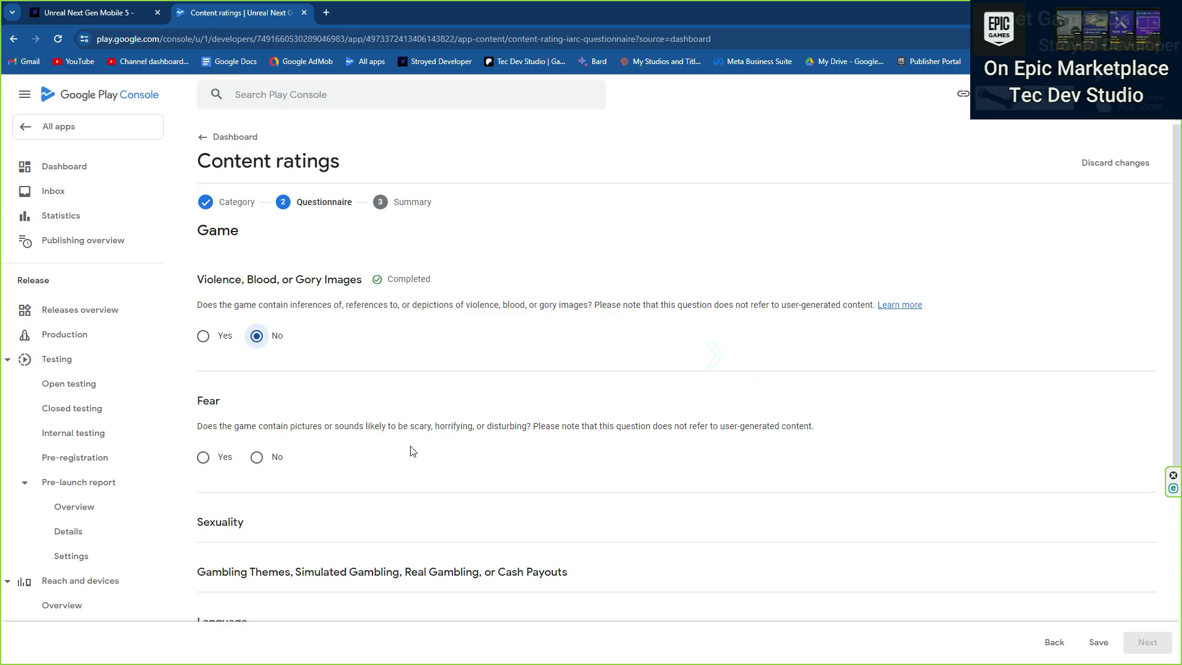
left_click(256, 458)
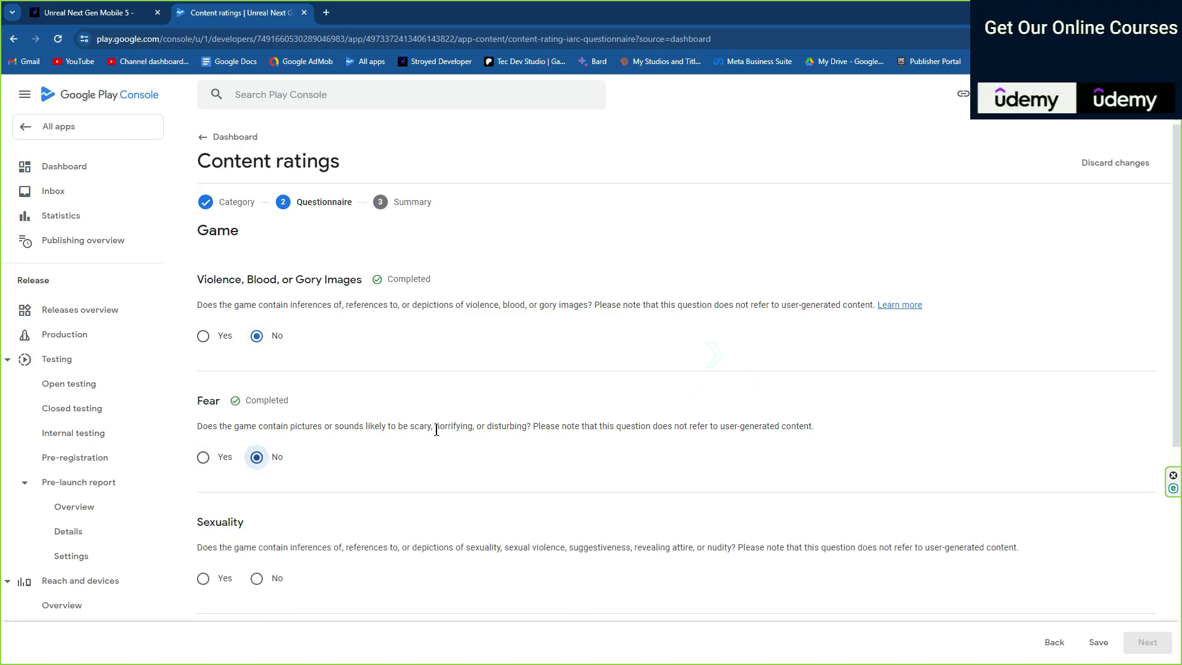
scroll(504, 446, "down", 1)
left_click_drag(431, 364, 507, 359)
left_click(603, 371)
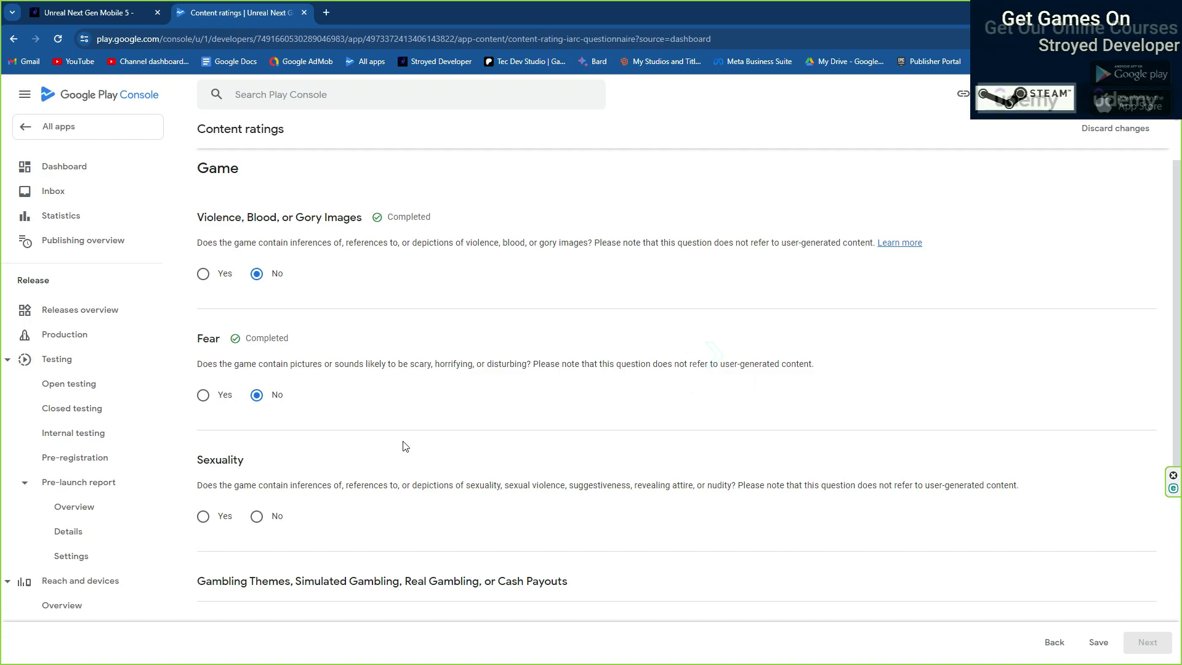
scroll(379, 440, "down", 1)
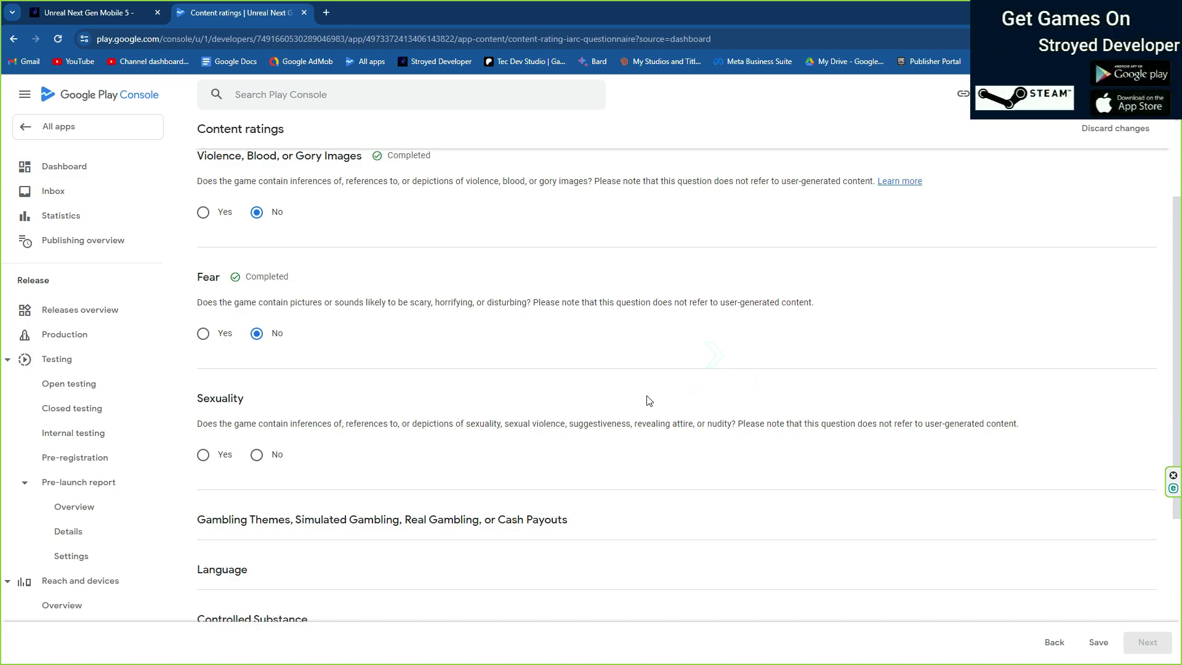
left_click(257, 455)
Answer No to the Gambling, Language, Controlled Substance and Crude Humor questions.
scroll(406, 479, "down", 3)
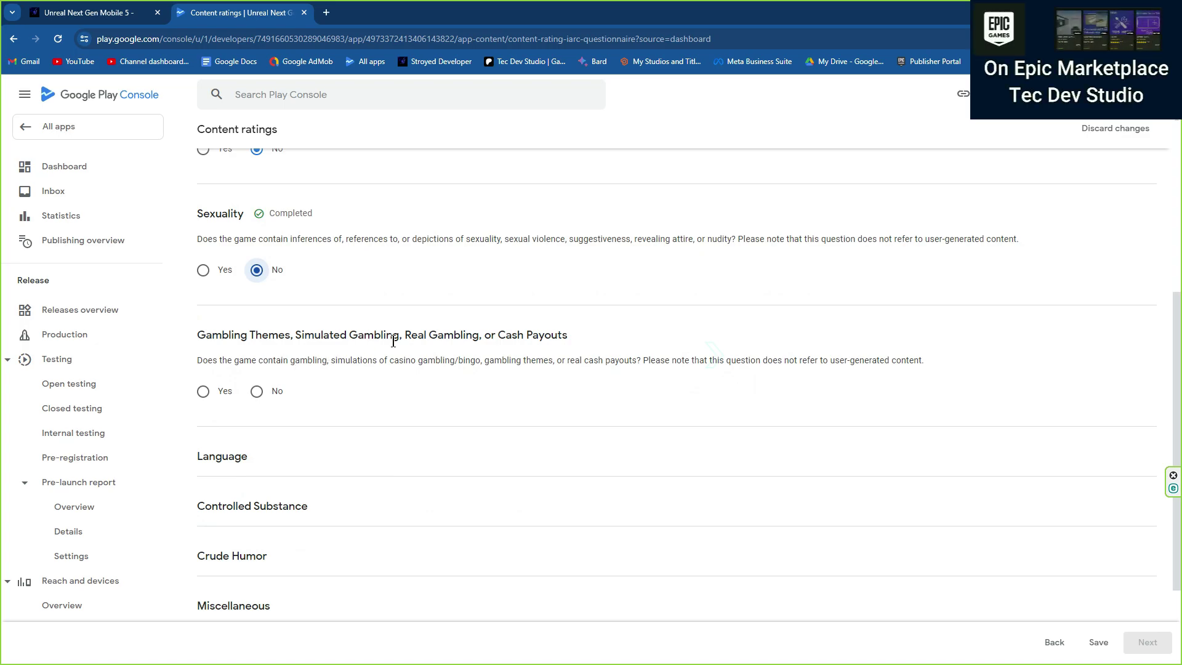
left_click(259, 400)
scroll(345, 430, "down", 1)
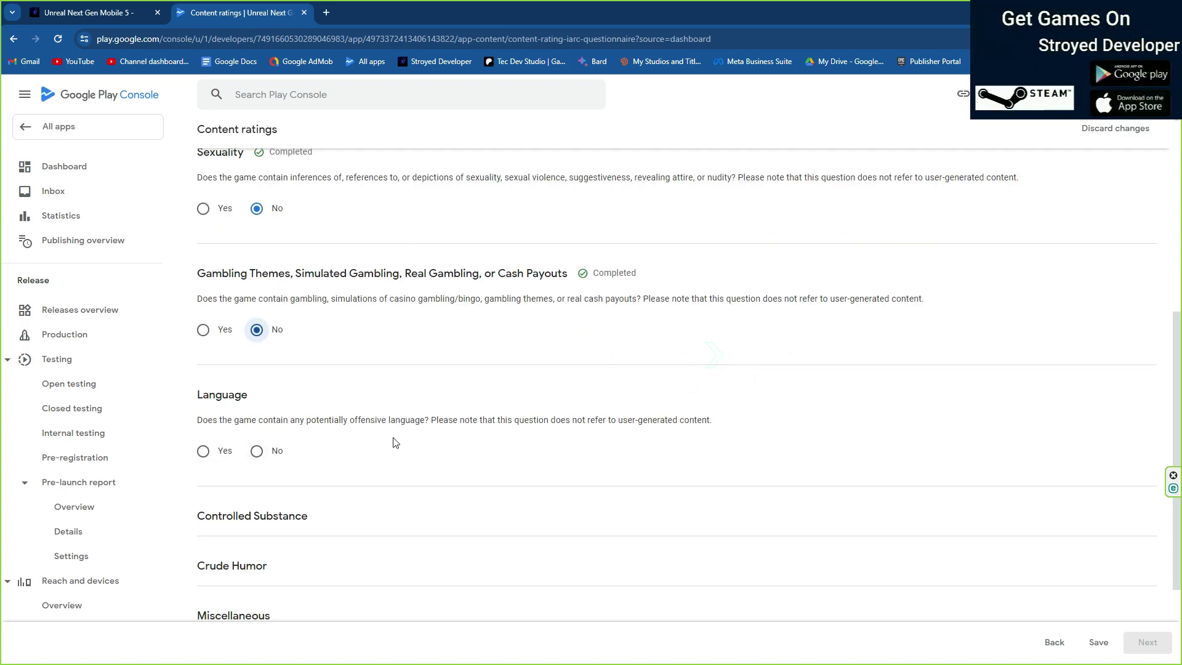
left_click(275, 451)
scroll(279, 468, "down", 1)
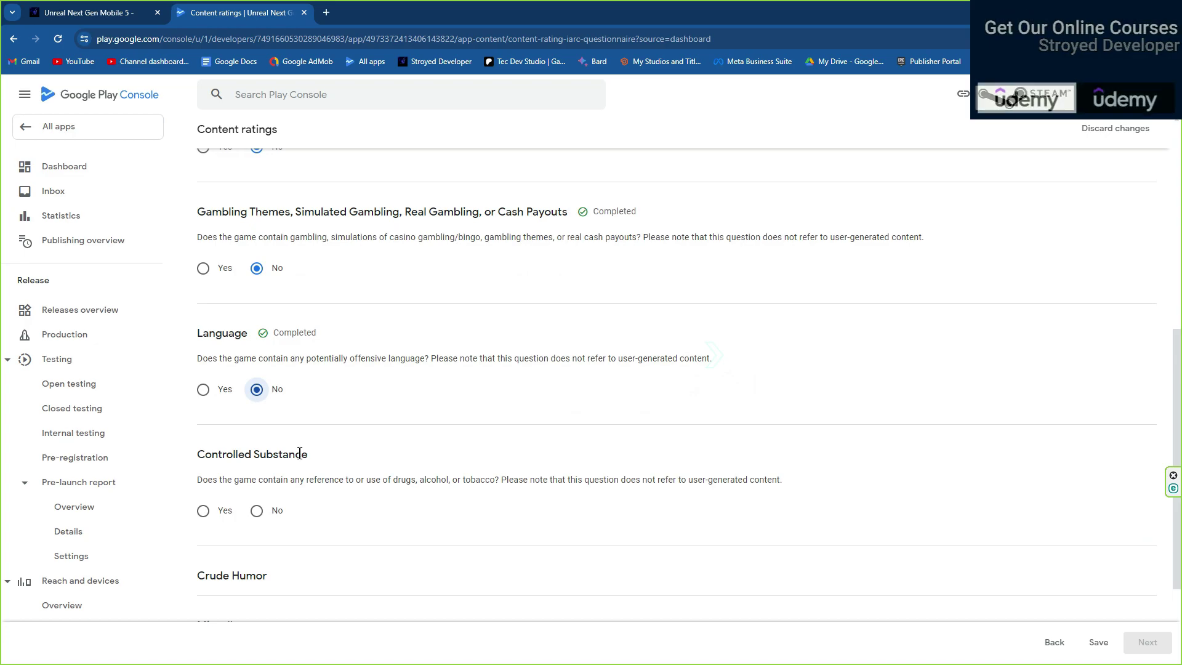
left_click(269, 511)
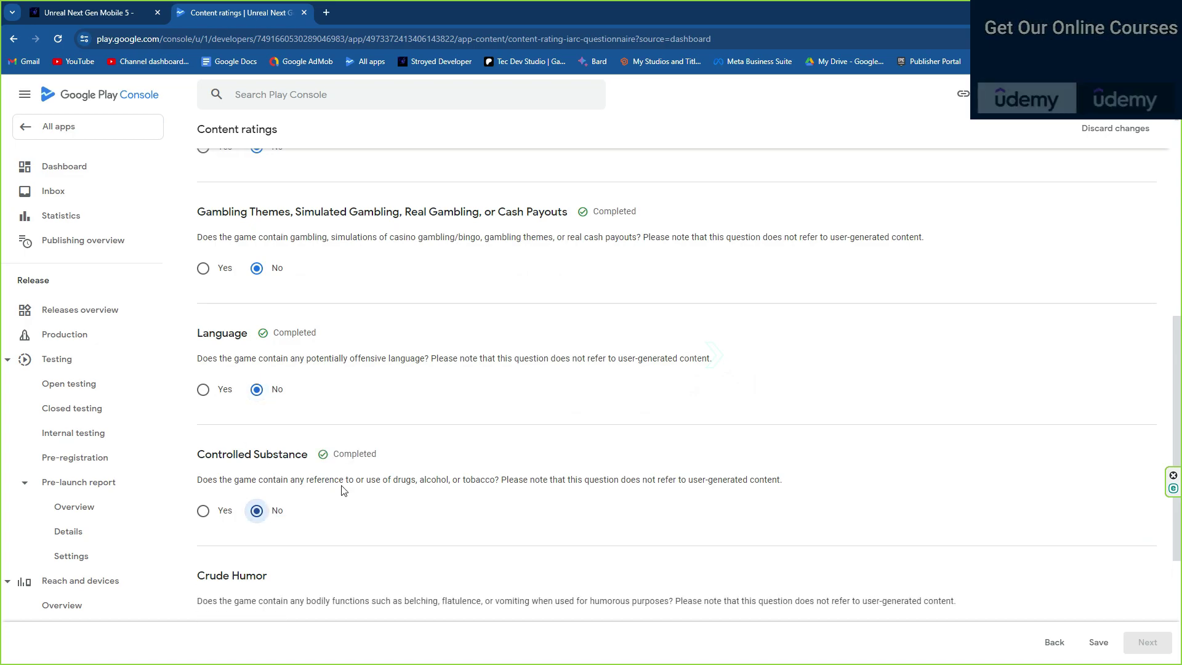
scroll(467, 478, "down", 2)
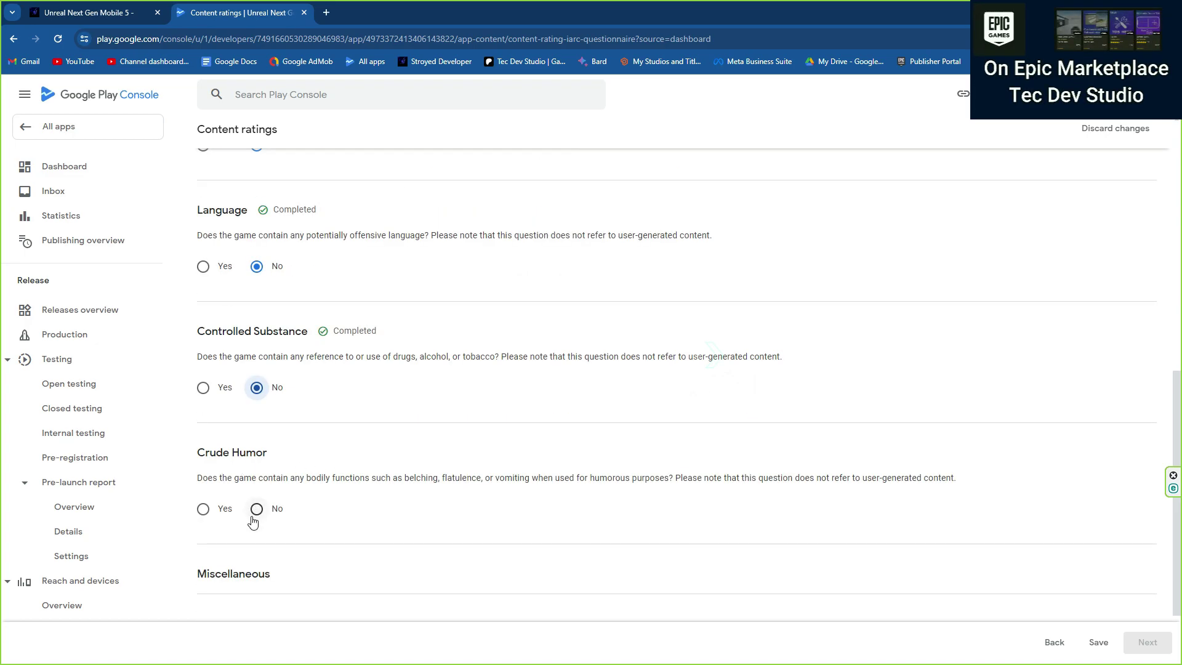
left_click(256, 510)
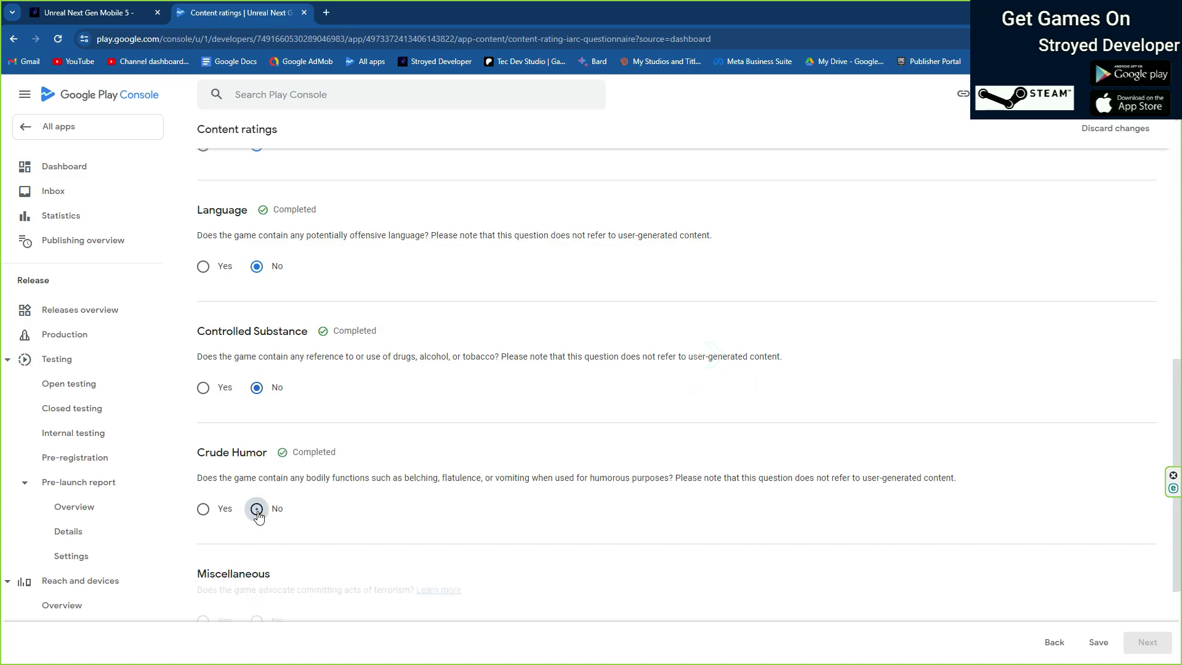
Answer No to the Miscellaneous questions on location sharing, digital purchases, Nazi symbols and Korean identity.
scroll(318, 474, "down", 3)
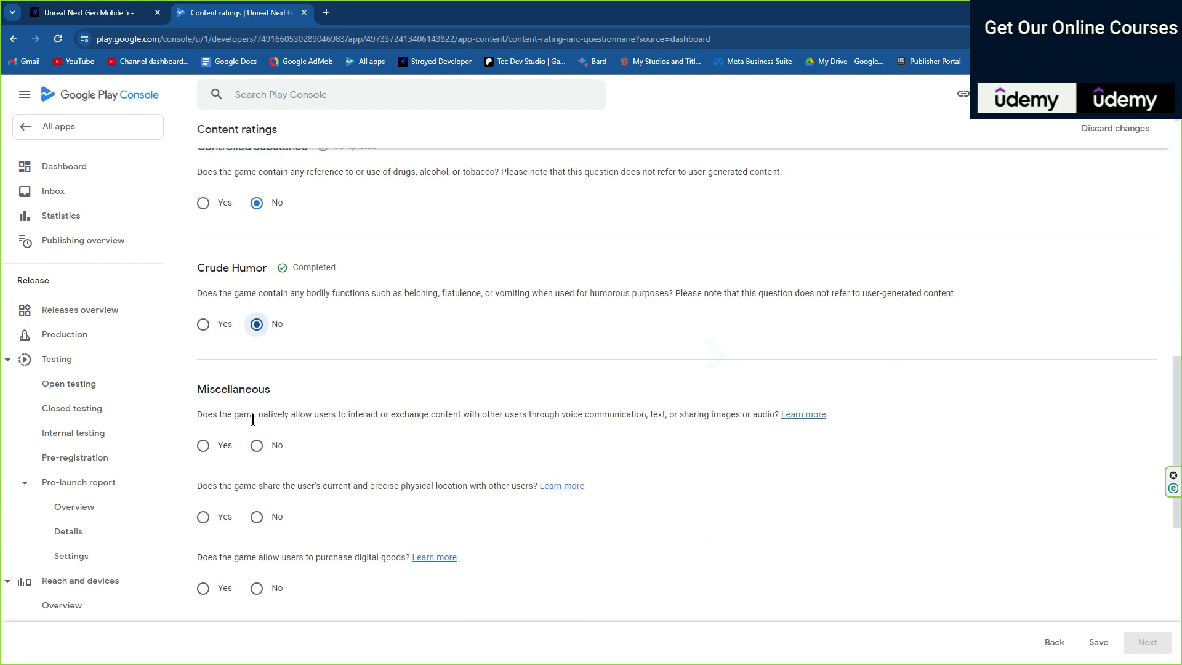
scroll(270, 450, "down", 1)
left_click(257, 455)
left_click(257, 527)
scroll(257, 526, "down", 2)
left_click(256, 474)
scroll(306, 536, "up", 2)
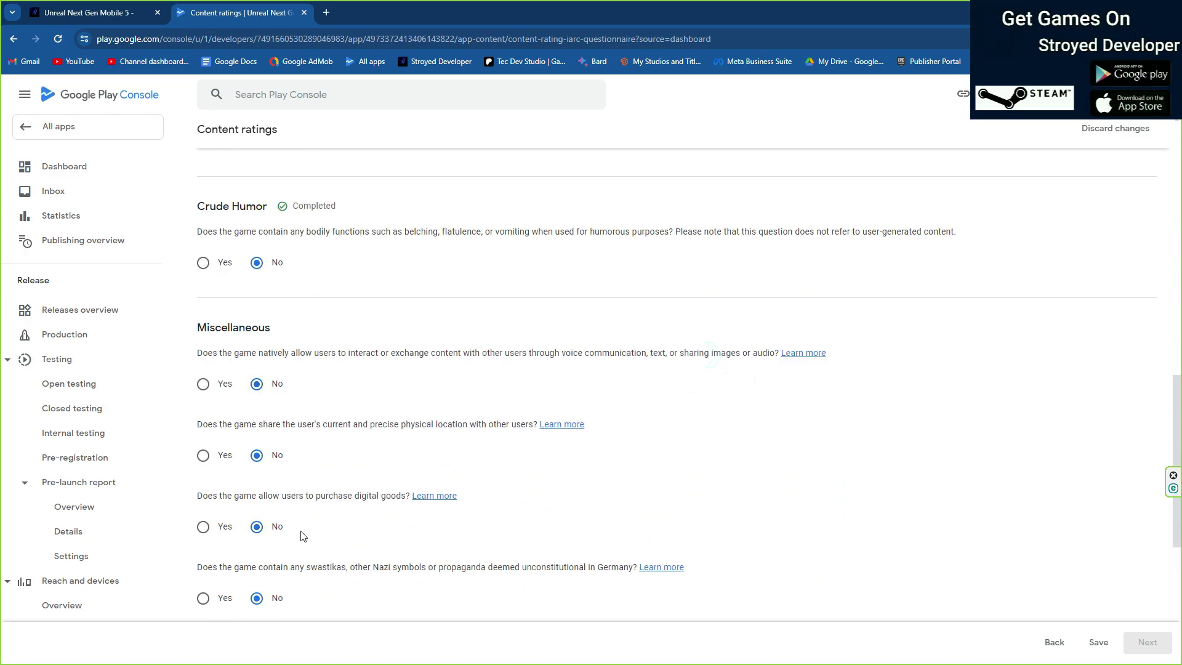
scroll(278, 542, "down", 1)
left_click(256, 610)
scroll(284, 563, "down", 4)
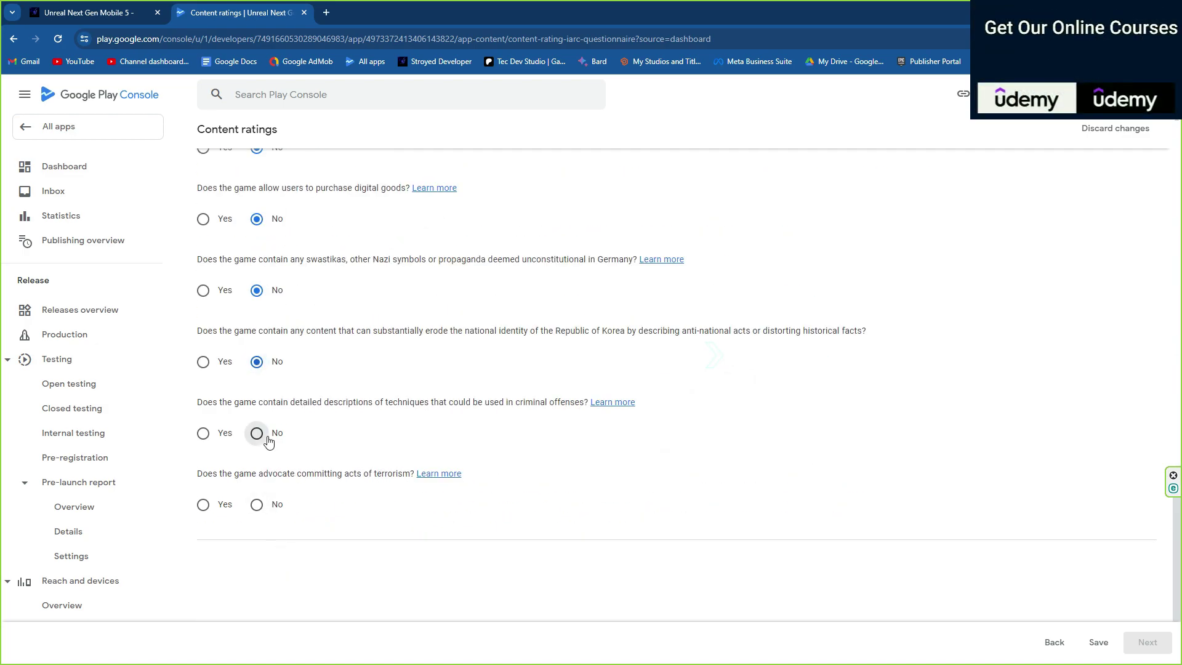
scroll(338, 451, "up", 20)
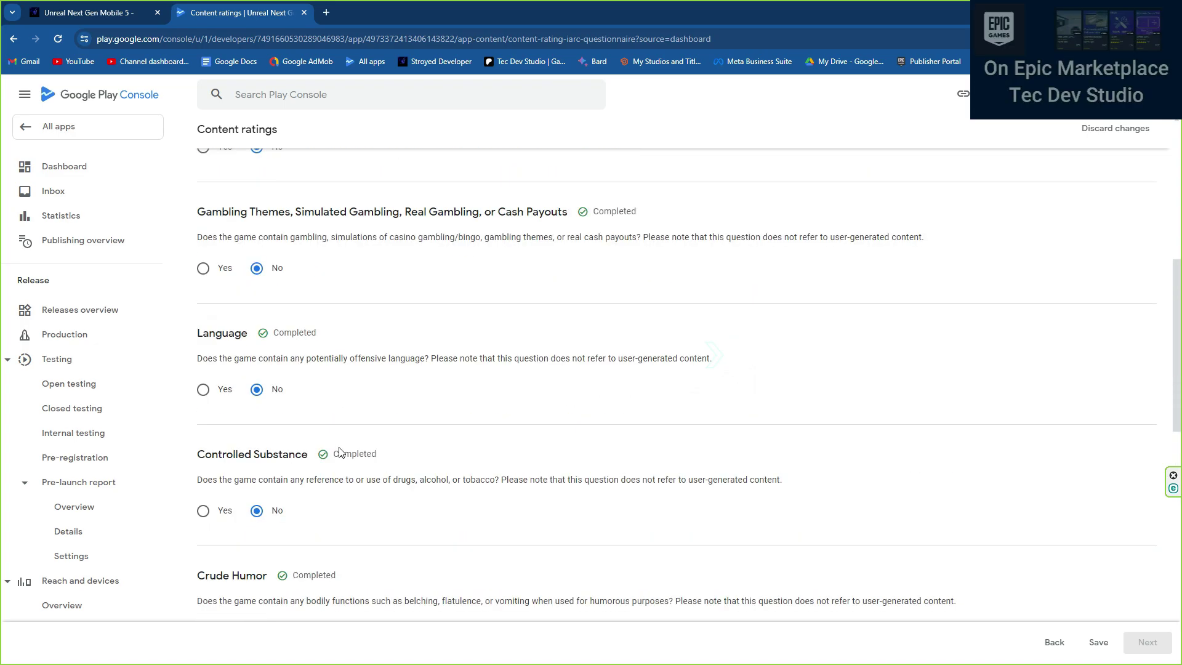
Review the Summary showing Everyone and Rated for 3+ ratings, and save the questionnaire.
left_click(1090, 643)
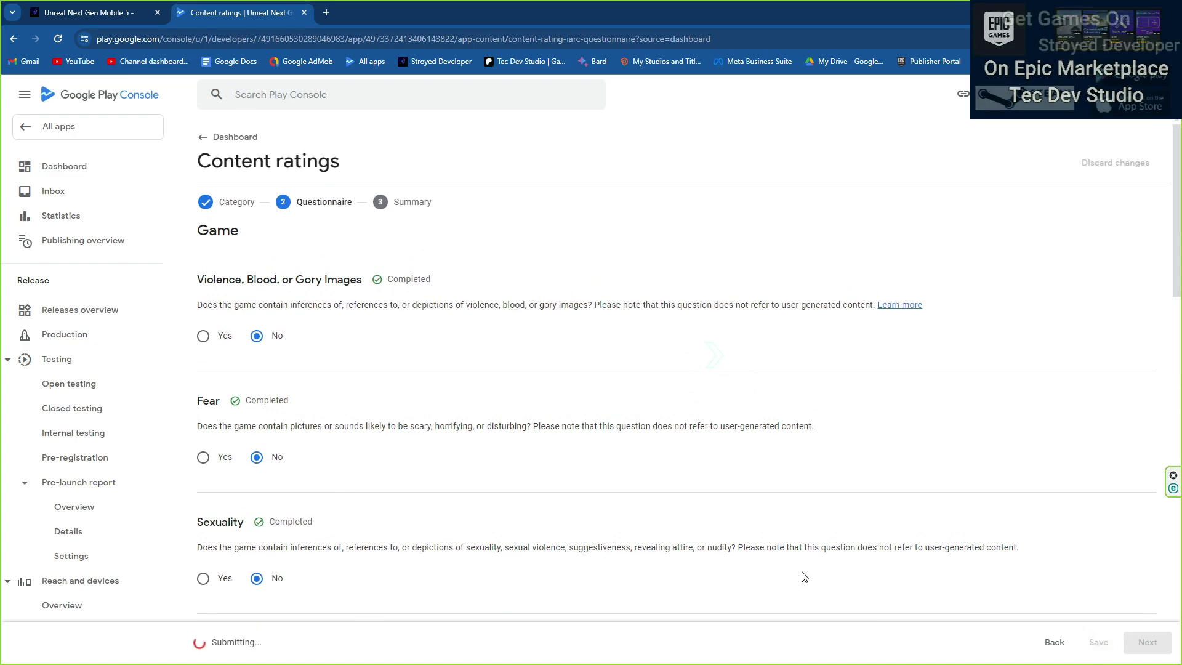
scroll(583, 533, "down", 3)
left_click(1147, 642)
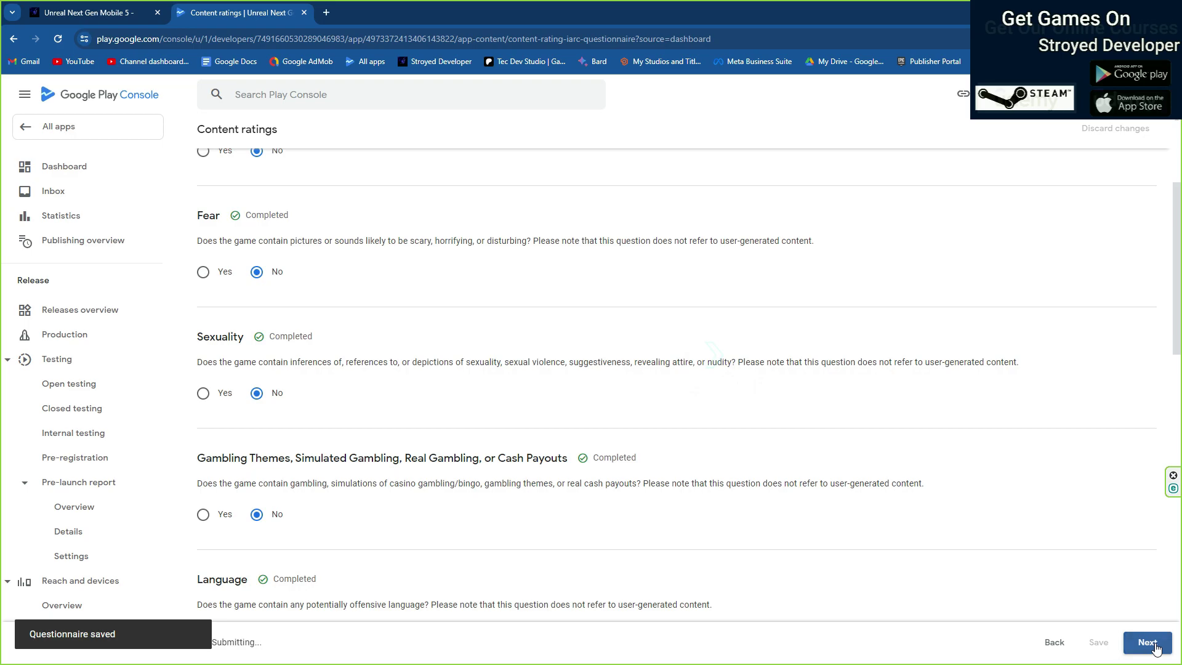
scroll(420, 437, "down", 4)
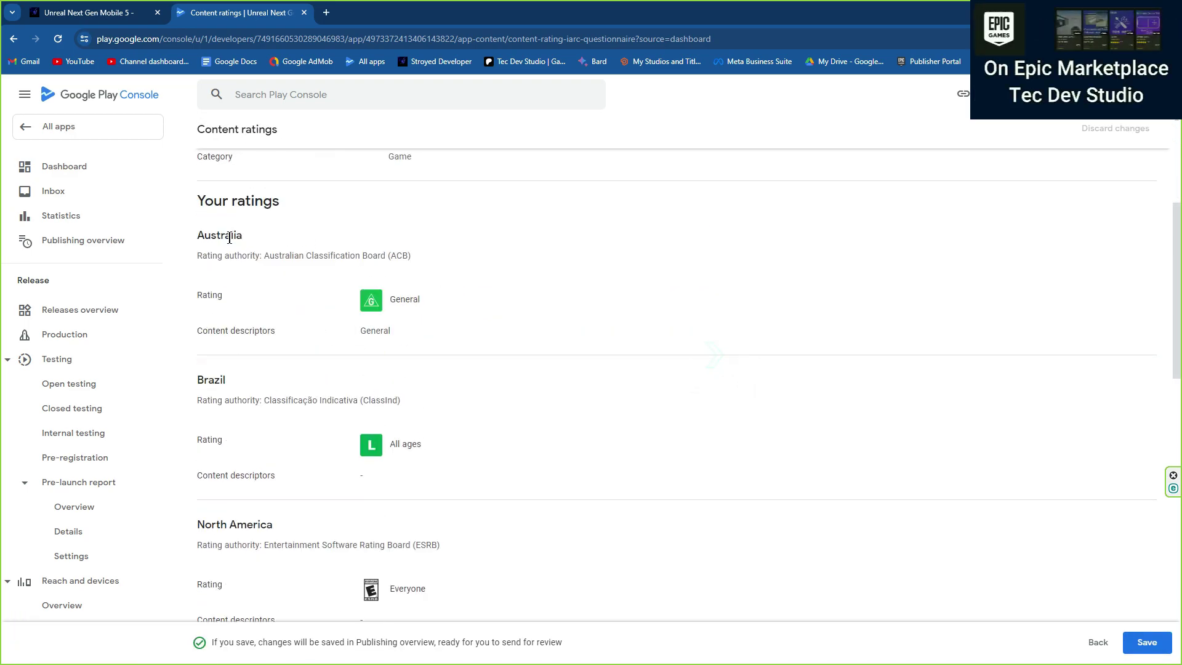
scroll(306, 290, "down", 6)
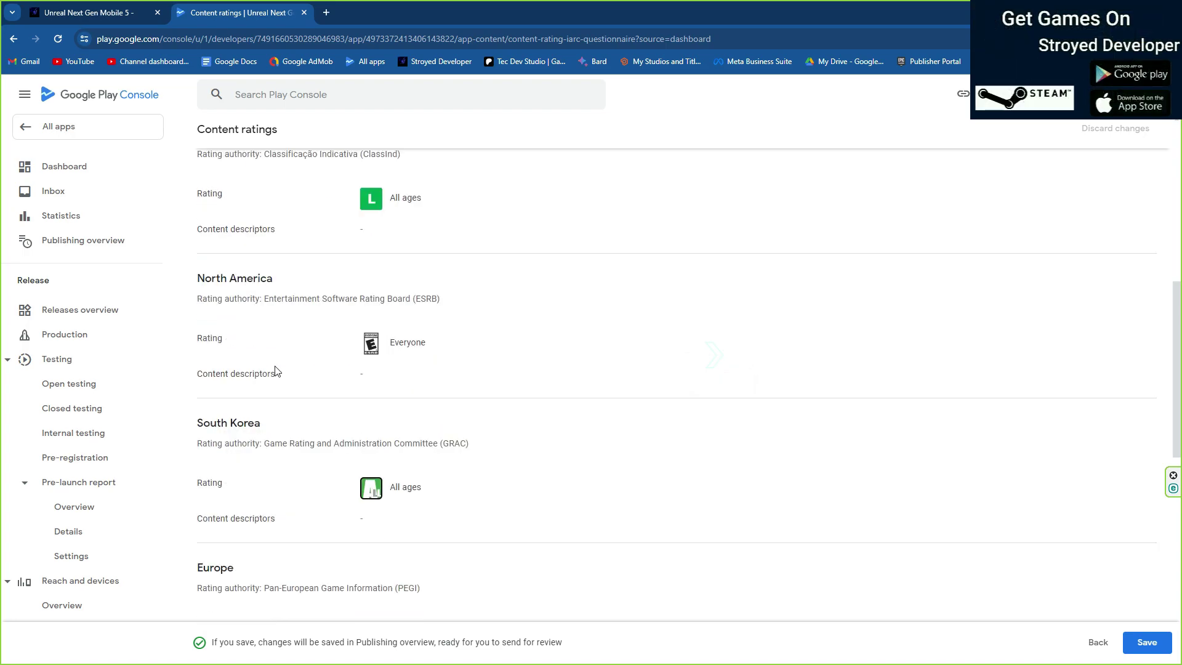
scroll(344, 442, "down", 7)
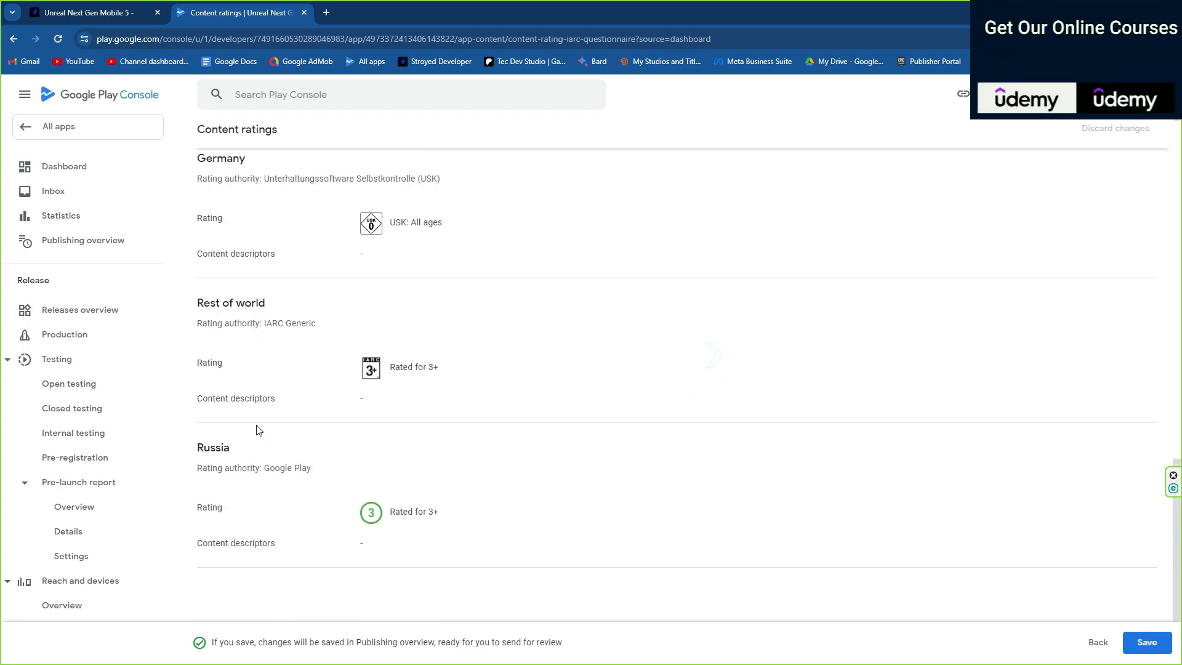
scroll(275, 427, "down", 1)
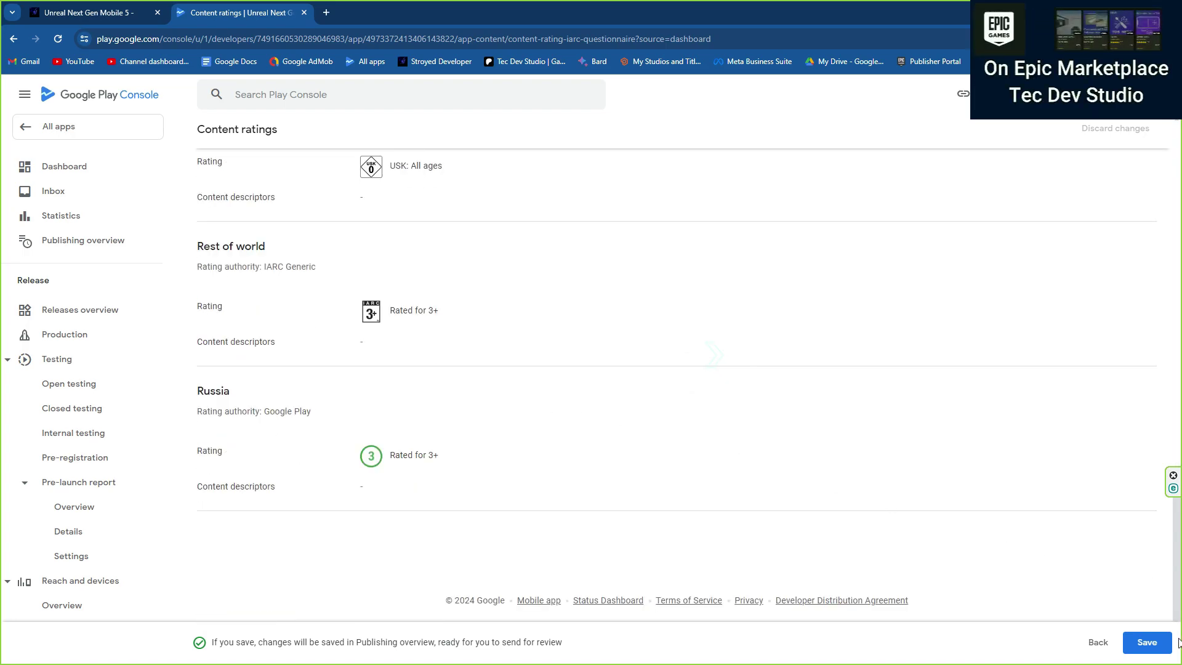
left_click(1160, 643)
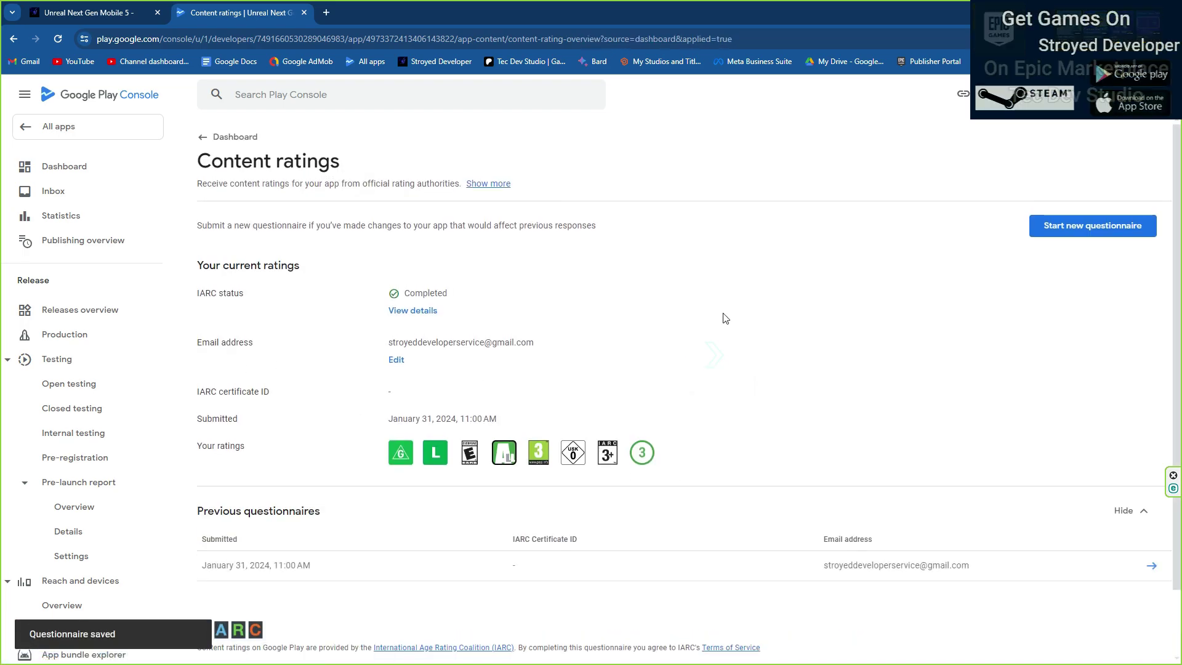
left_click(235, 137)
Save target ages 13-15, 16-17 and 18+, answering No to appealing to children.
scroll(431, 400, "down", 2)
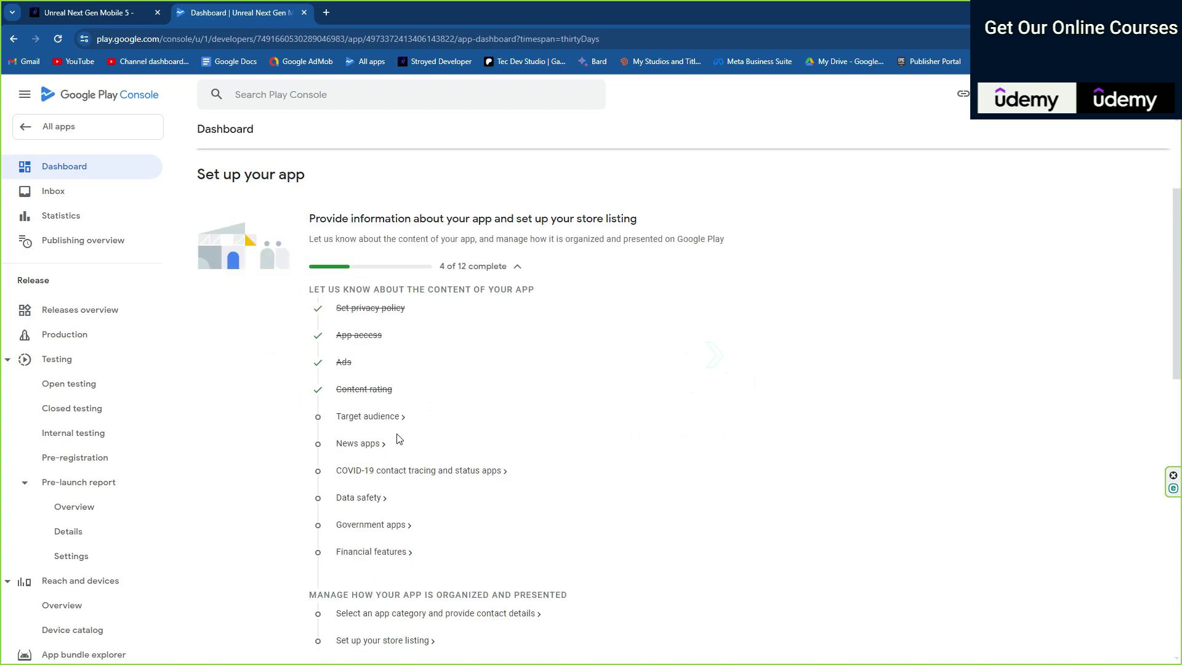
left_click(369, 418)
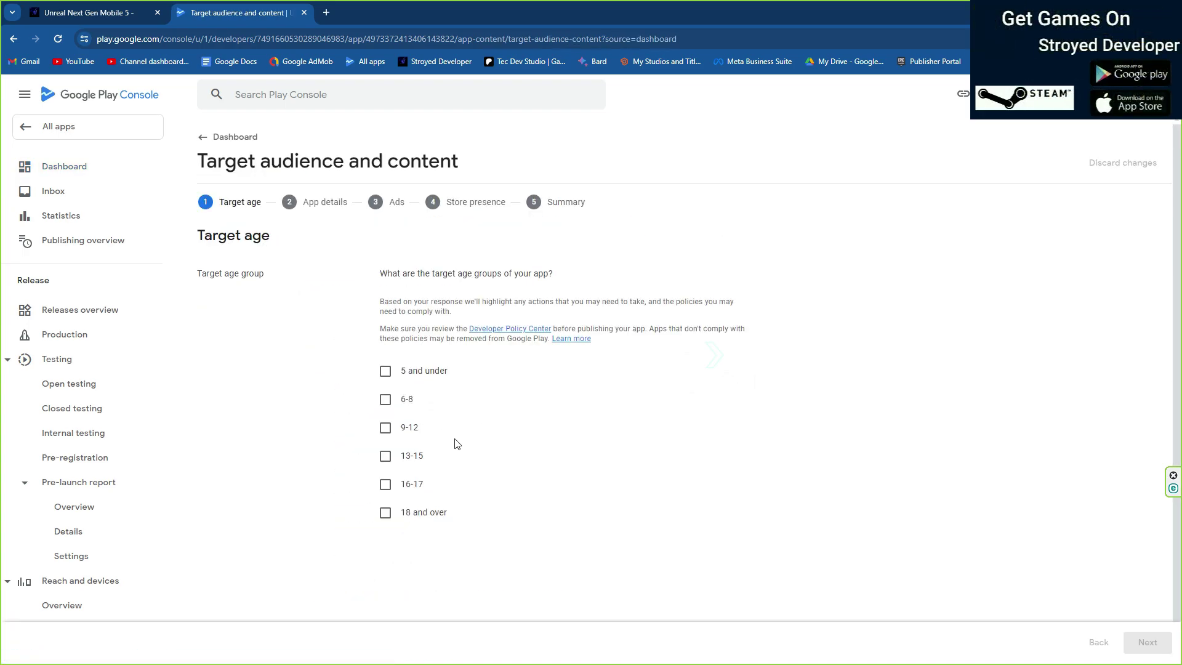
left_click(385, 459)
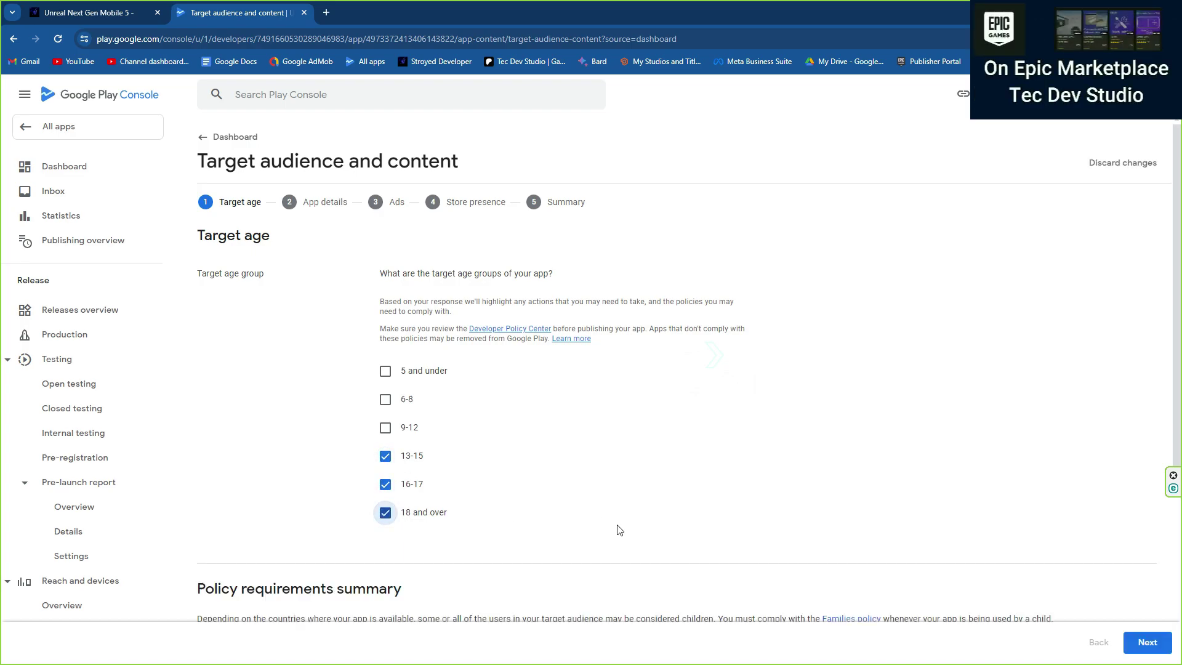
scroll(1142, 600, "down", 5)
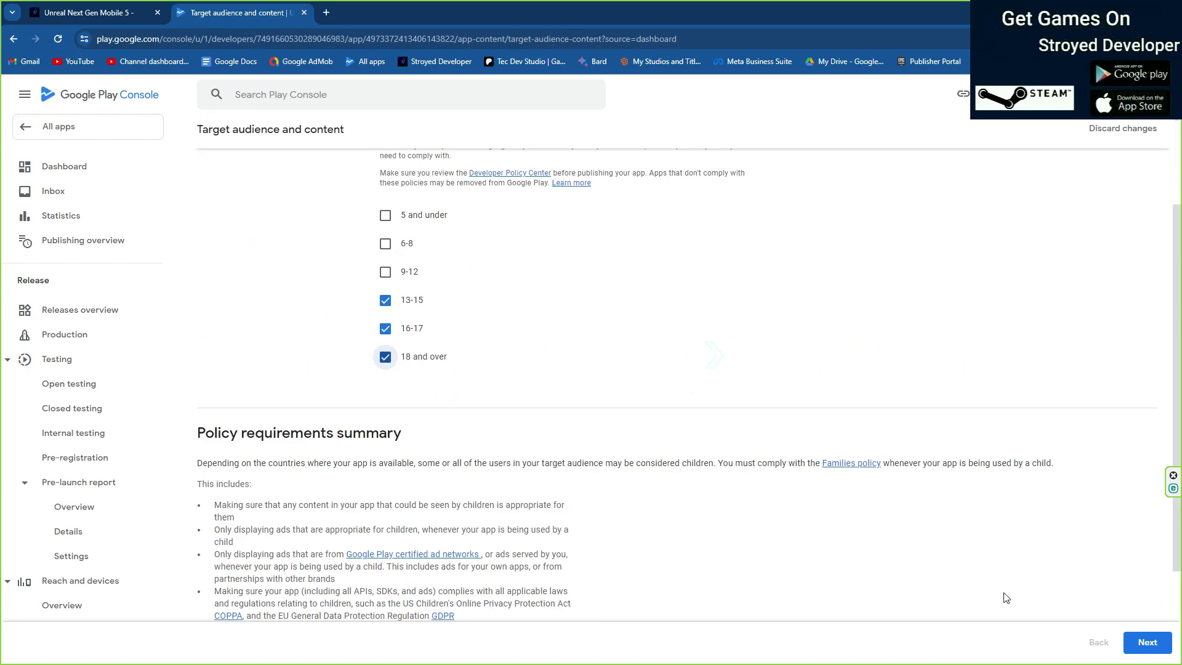
left_click(1148, 640)
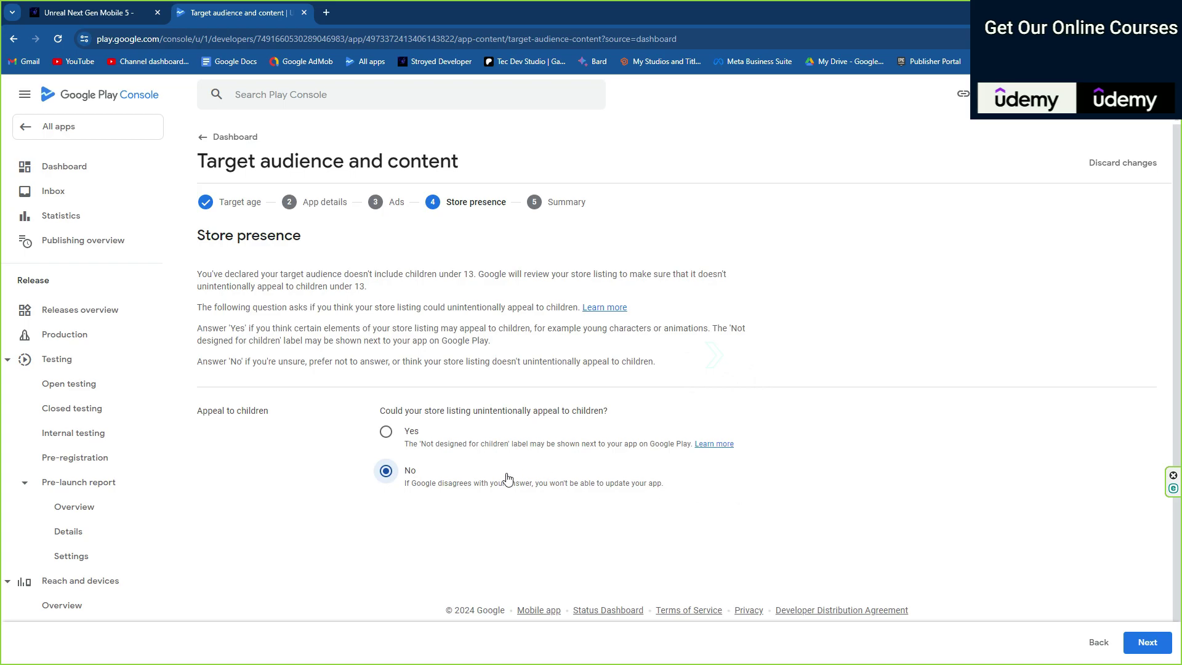
left_click(1137, 641)
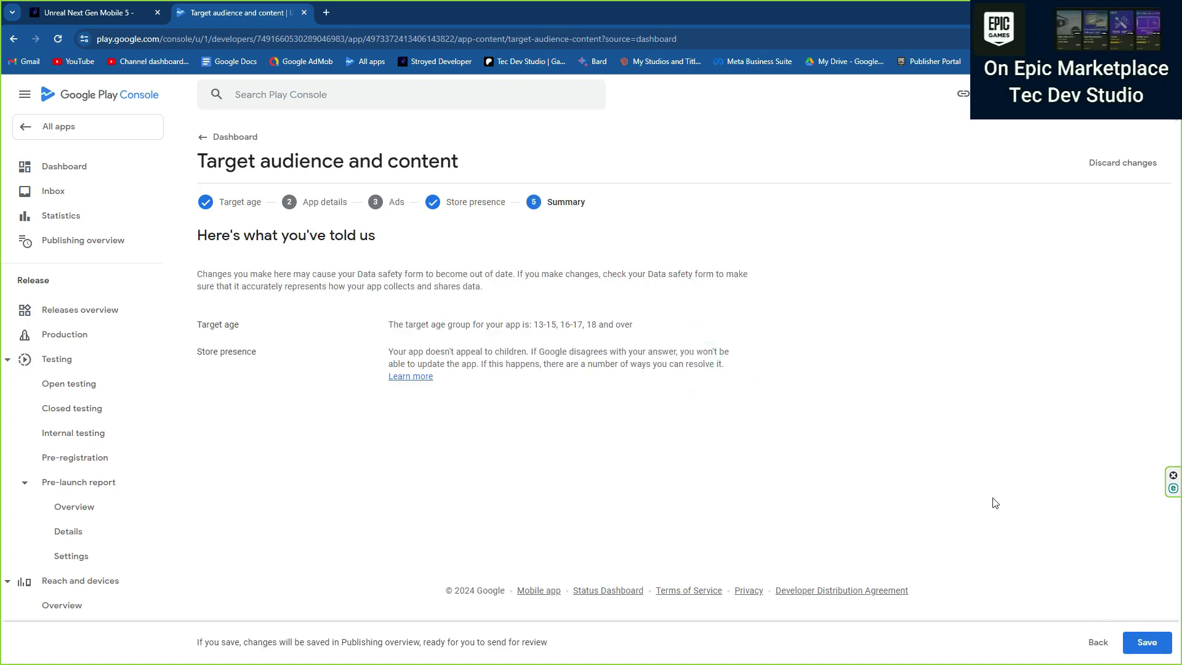
left_click(1145, 643)
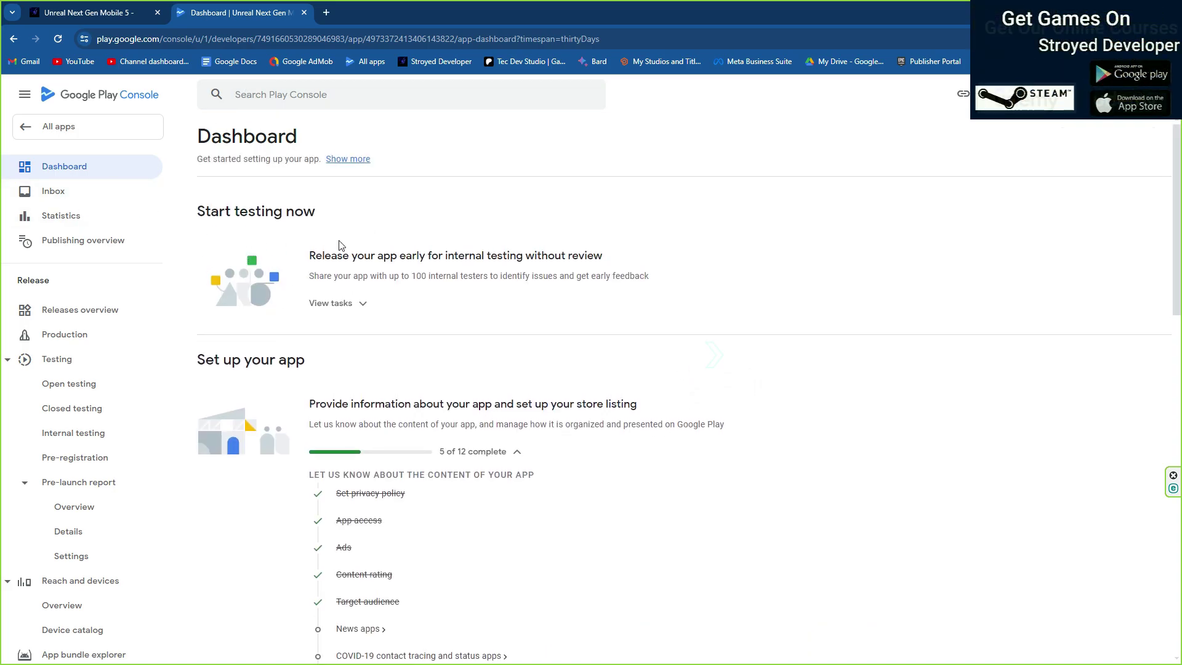
Answer No on the News apps declaration, save it, and return to the dashboard.
scroll(339, 248, "down", 3)
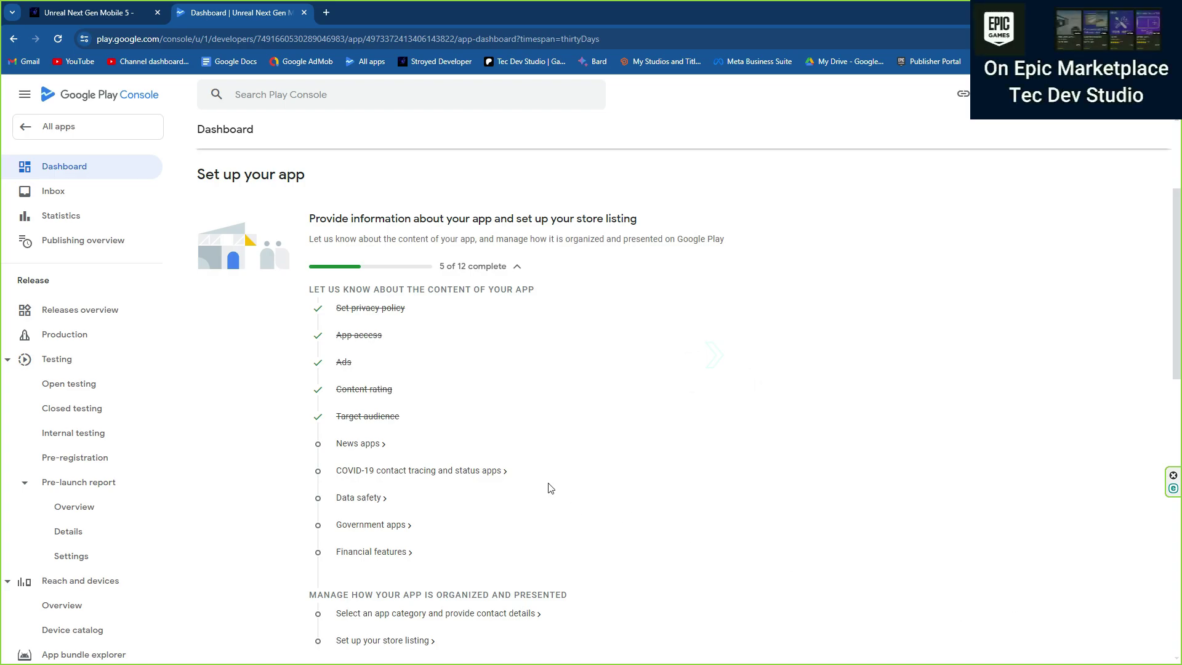
right_click(372, 445)
left_click(360, 443)
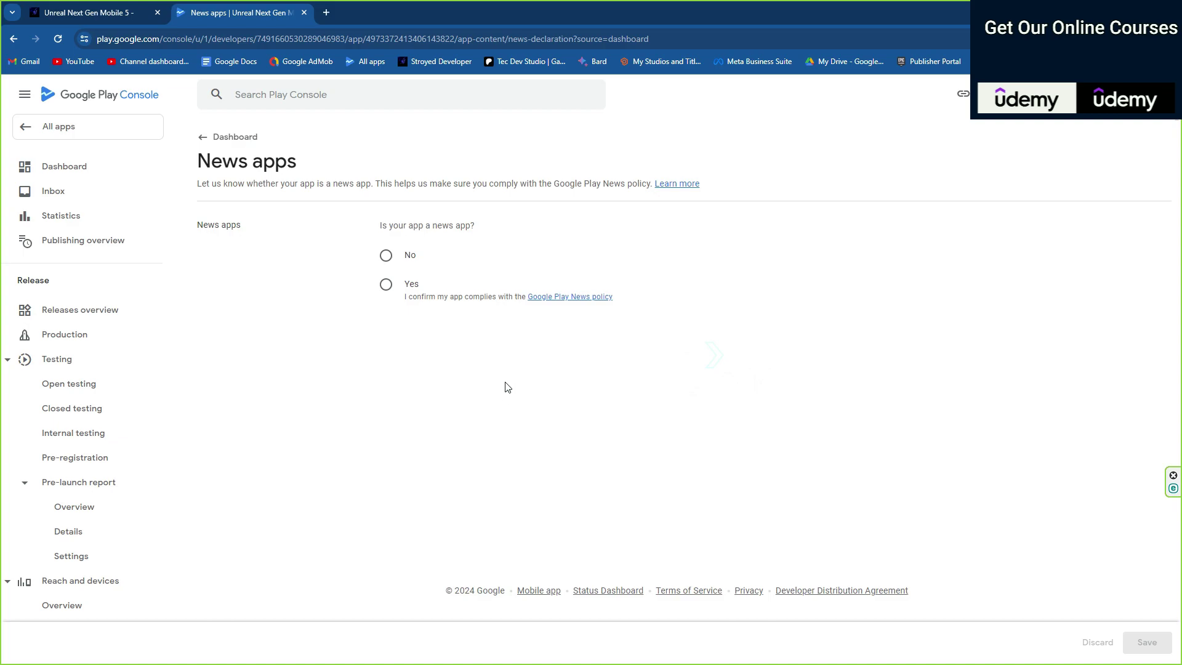
left_click(420, 249)
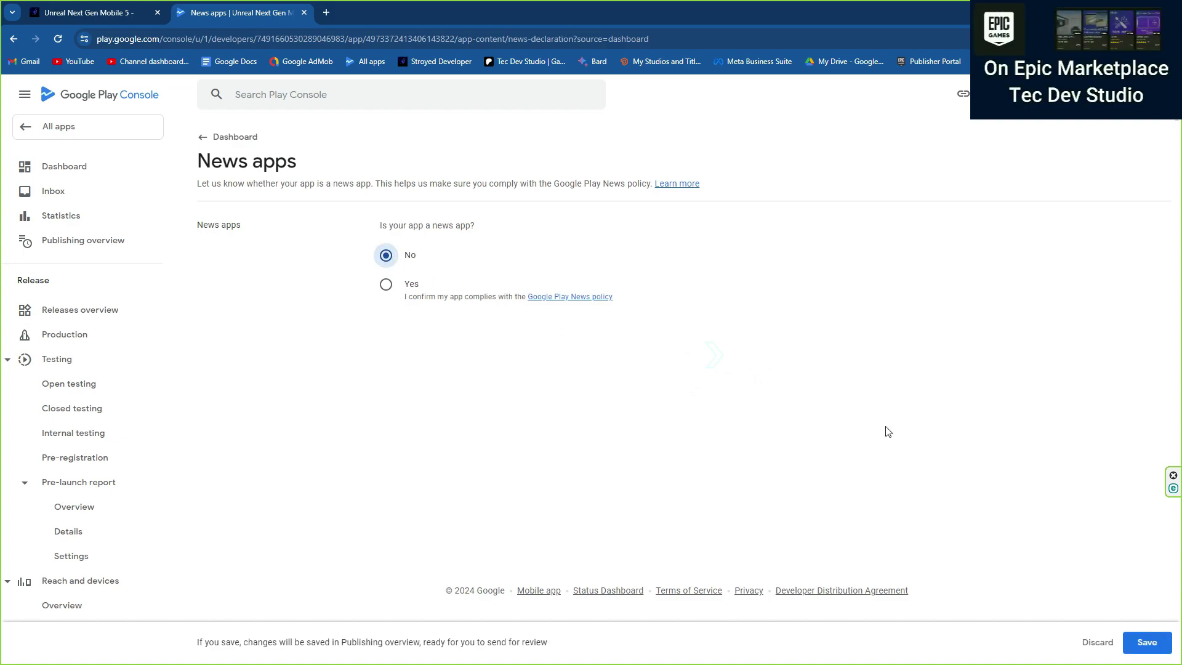
left_click(1146, 643)
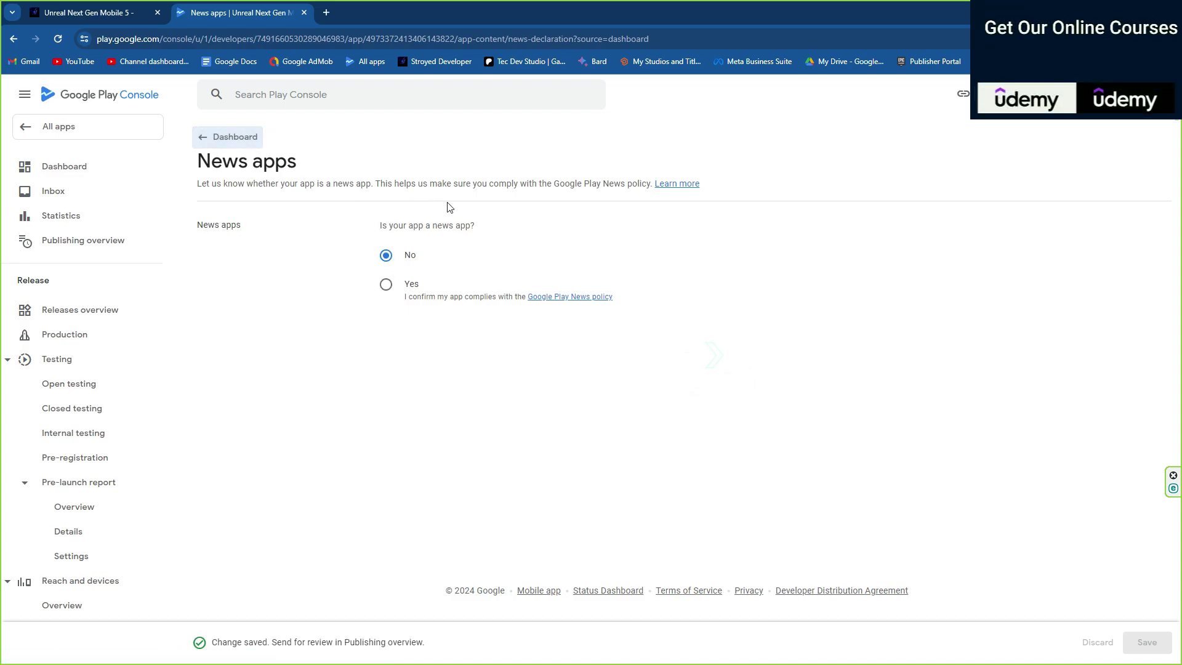
left_click(228, 137)
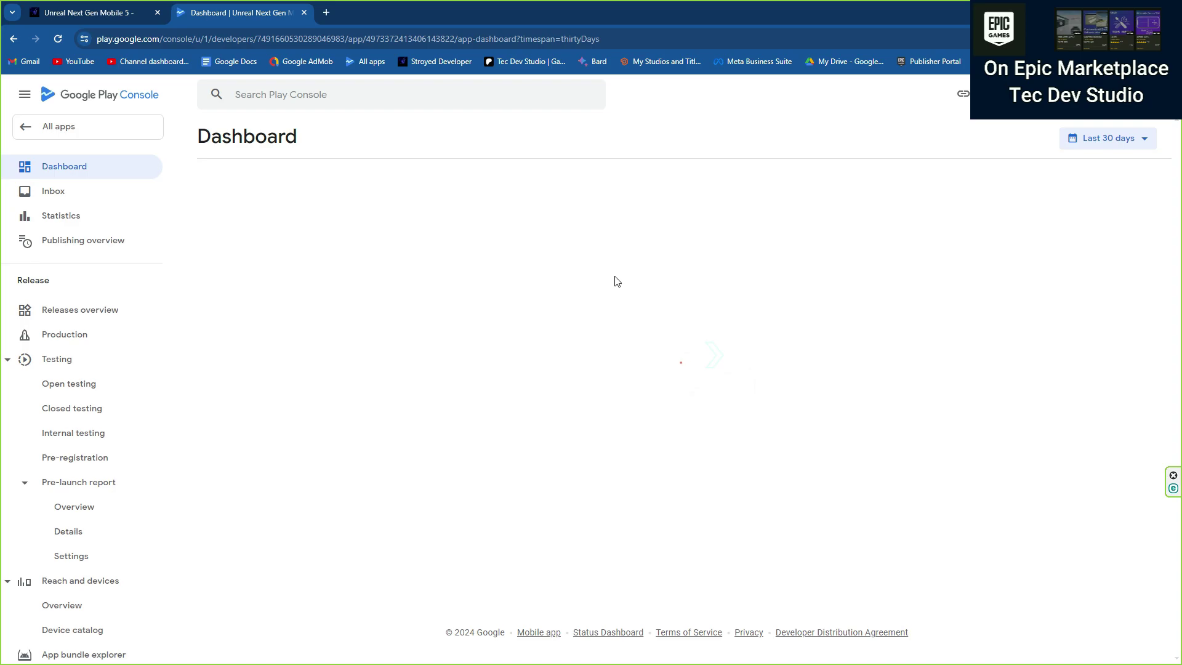
Mark the COVID-19 apps declaration as not a publicly available tracing or status app and save.
scroll(548, 410, "down", 3)
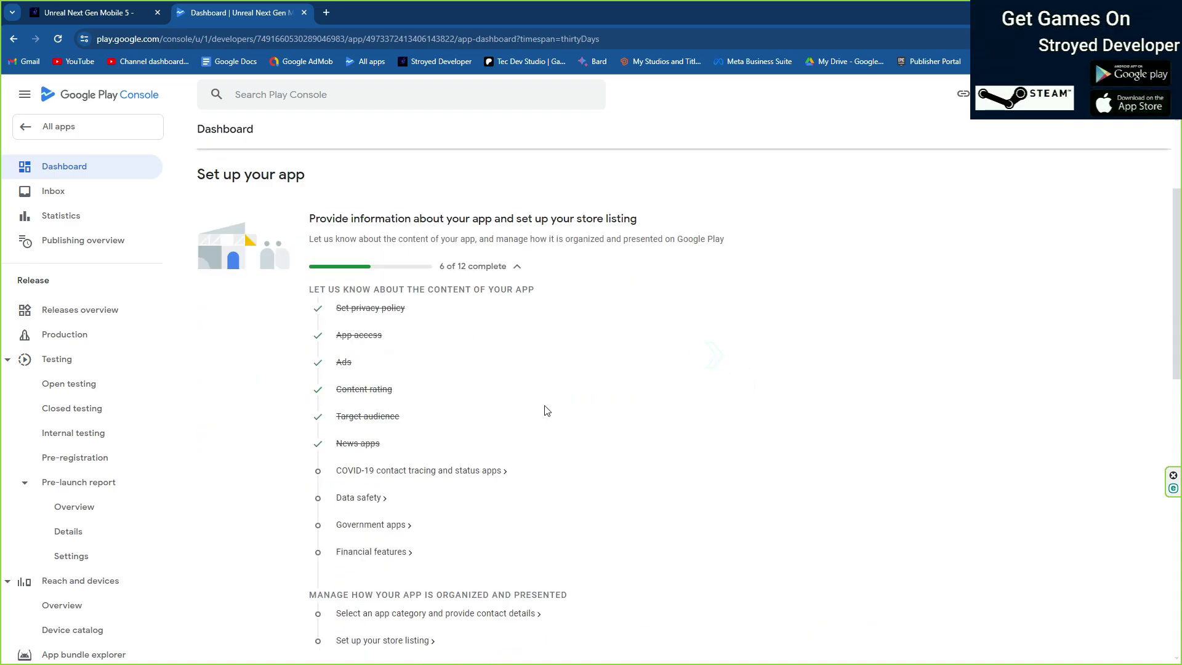
scroll(628, 455, "down", 1)
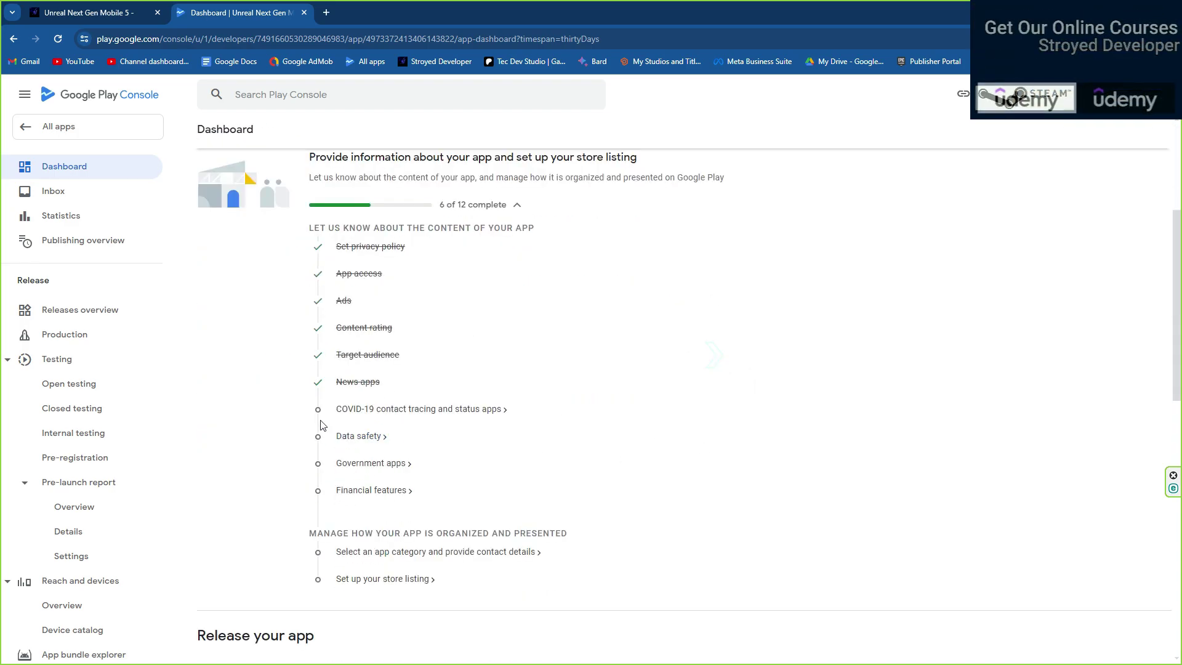
left_click(368, 417)
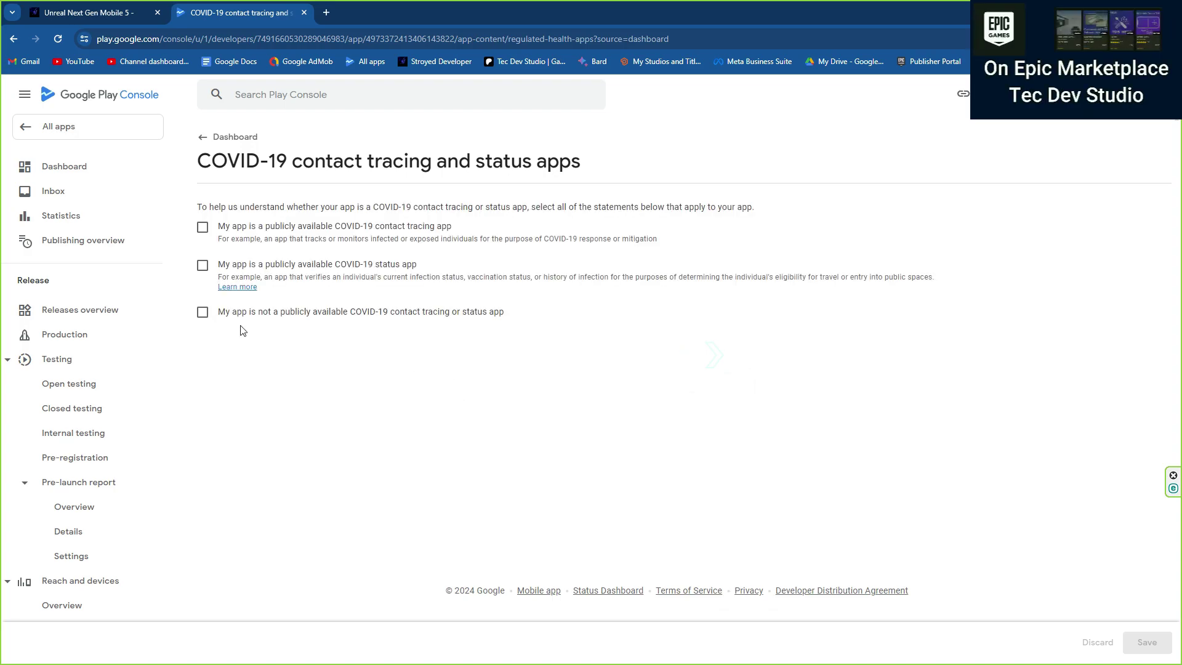
left_click(203, 314)
left_click(1149, 651)
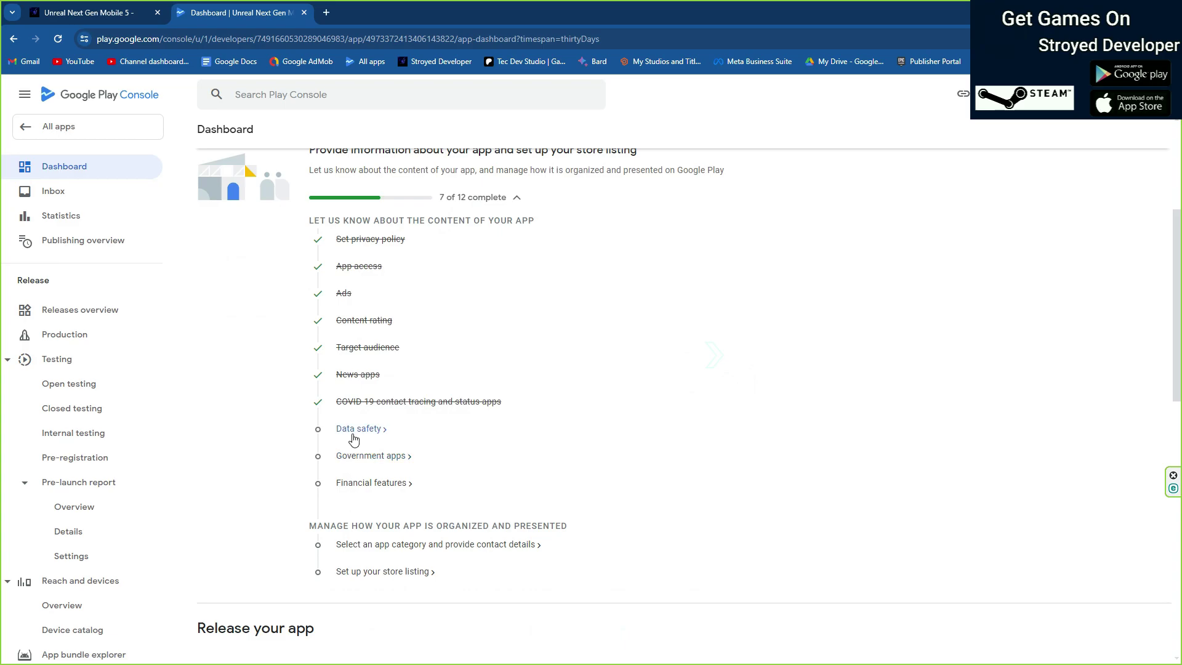
Save Data safety answering No to collecting or sharing required user data, then return to the dashboard.
left_click(354, 435)
scroll(394, 425, "down", 3)
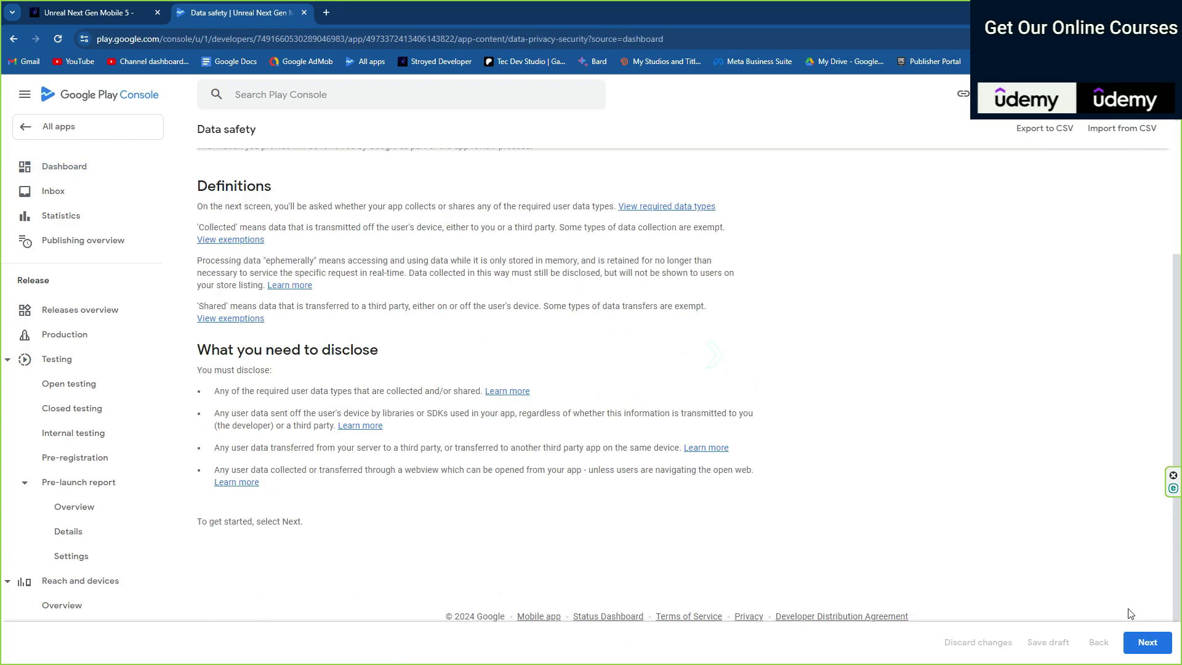
left_click(1147, 642)
left_click(209, 371)
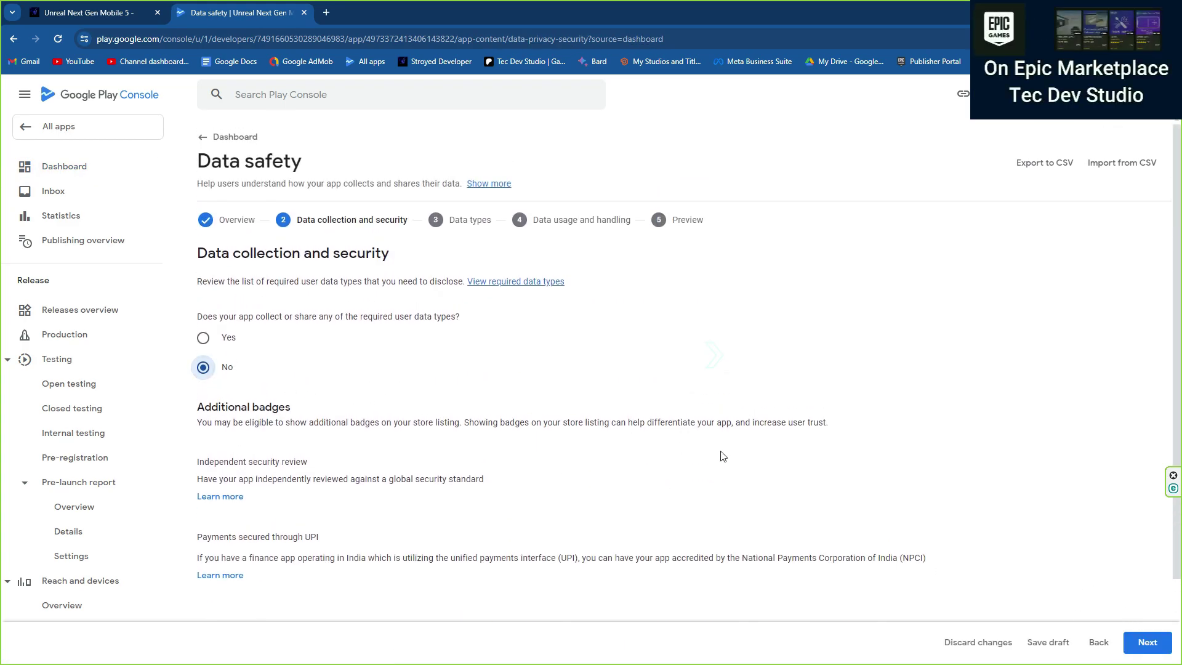
left_click(1147, 643)
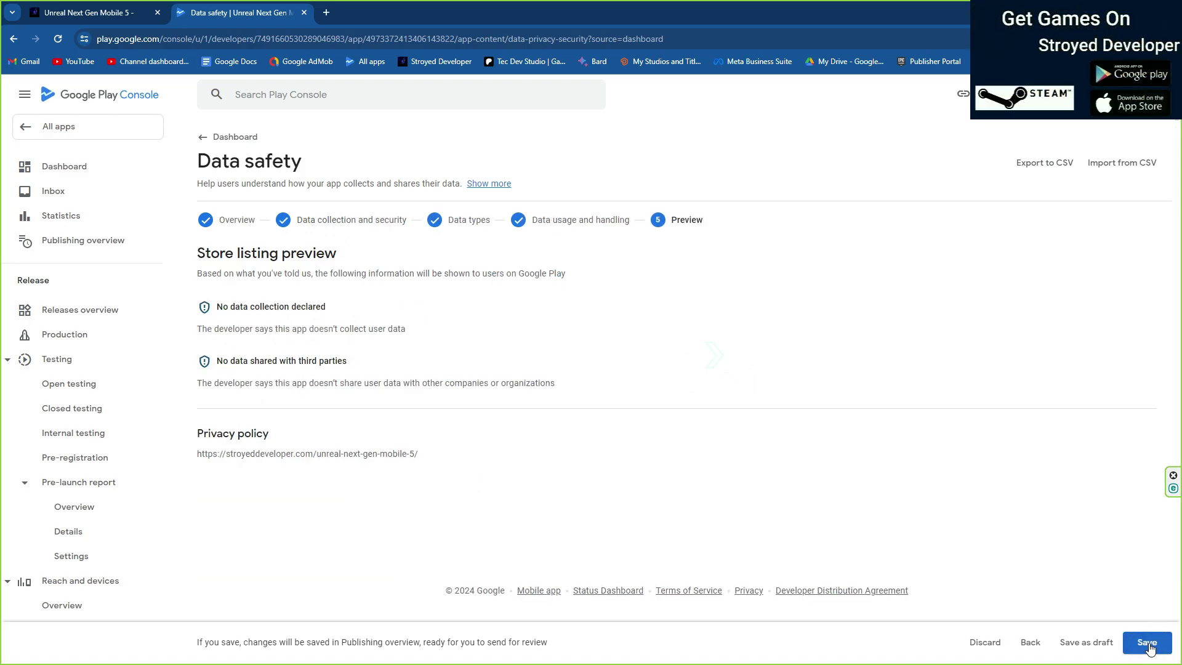
left_click(1152, 638)
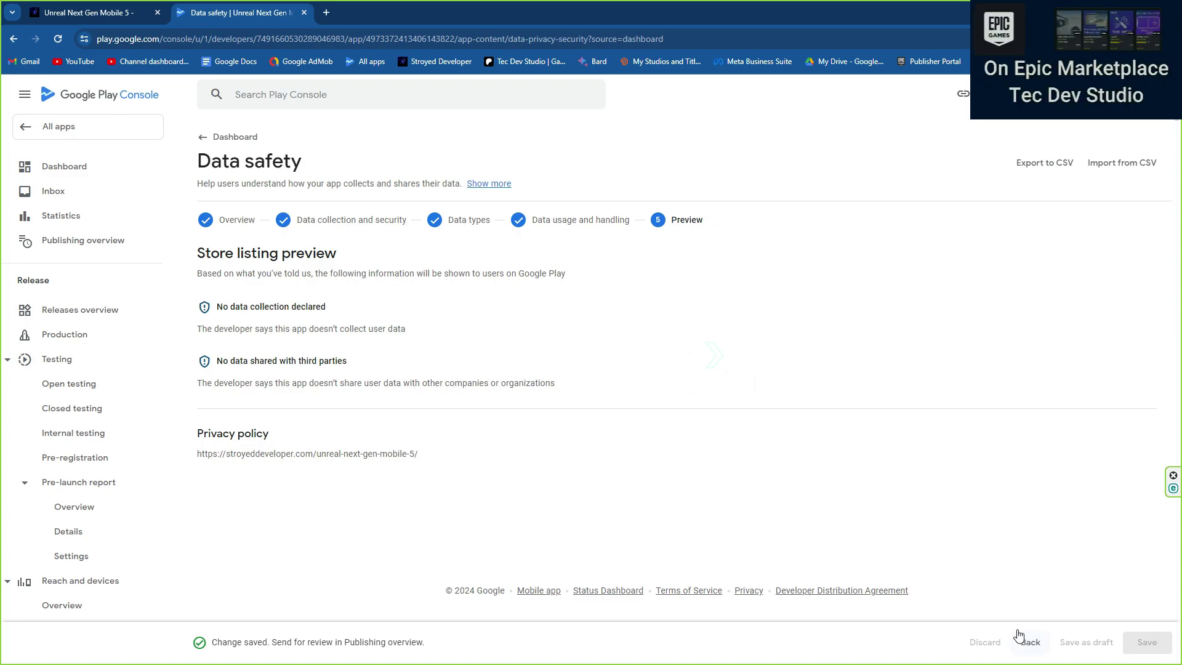
left_click(245, 150)
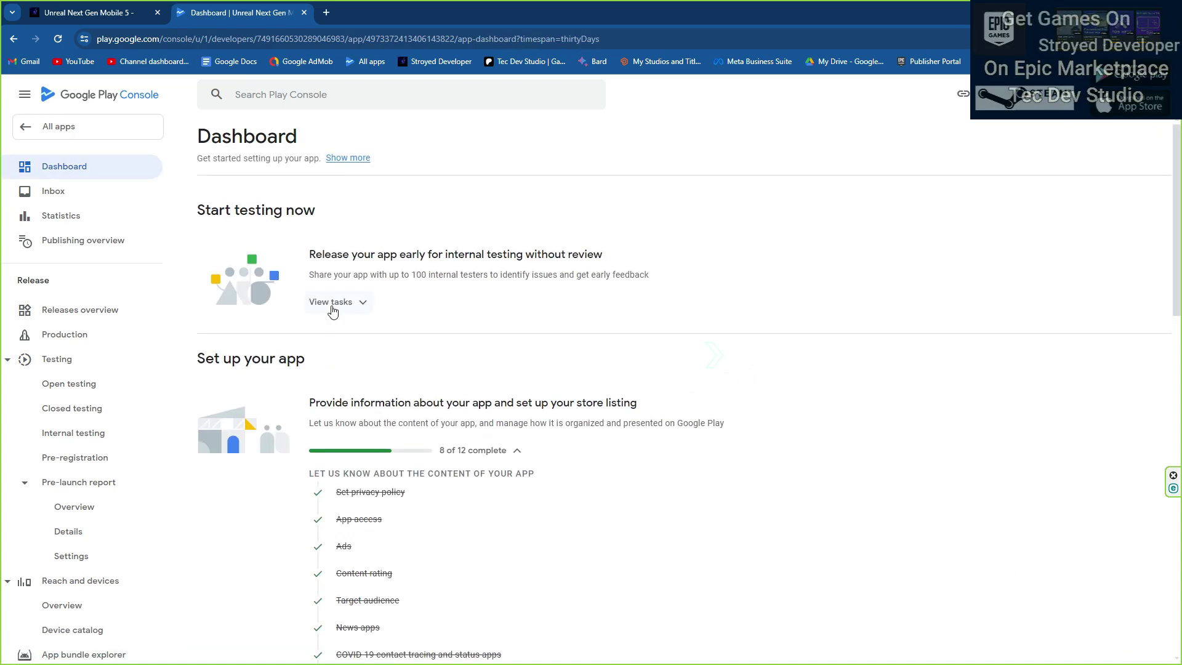
Answer No on the Government apps declaration, save it, and go back to the dashboard.
scroll(400, 309, "down", 5)
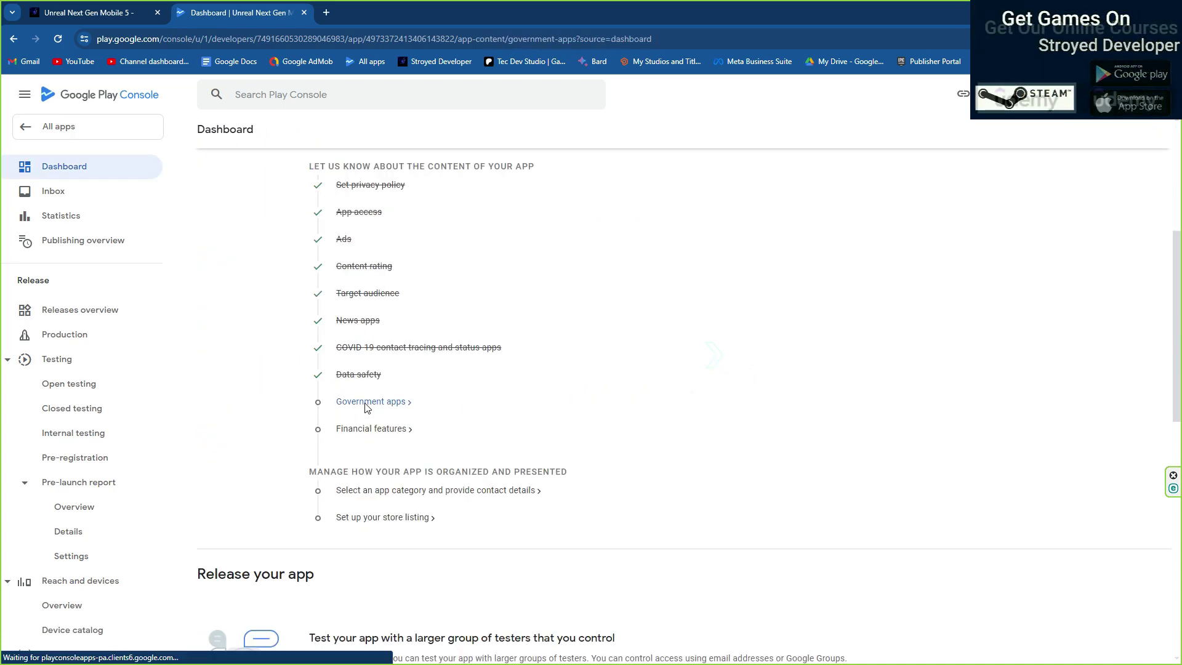
left_click(365, 406)
left_click(203, 311)
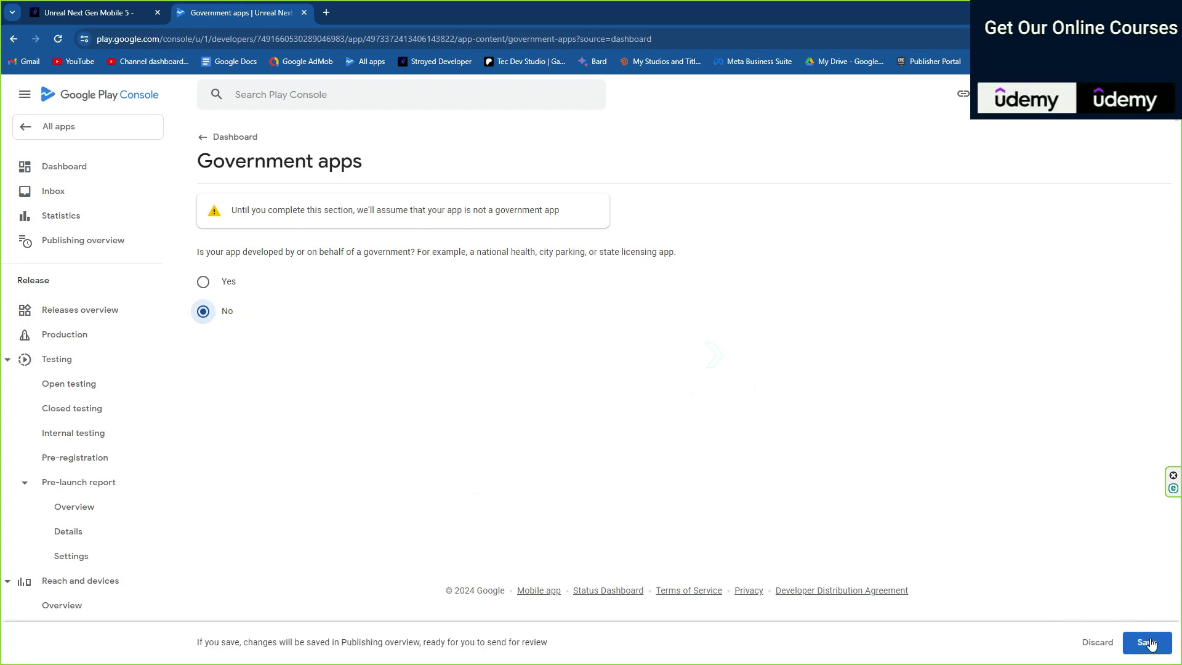
left_click(1149, 643)
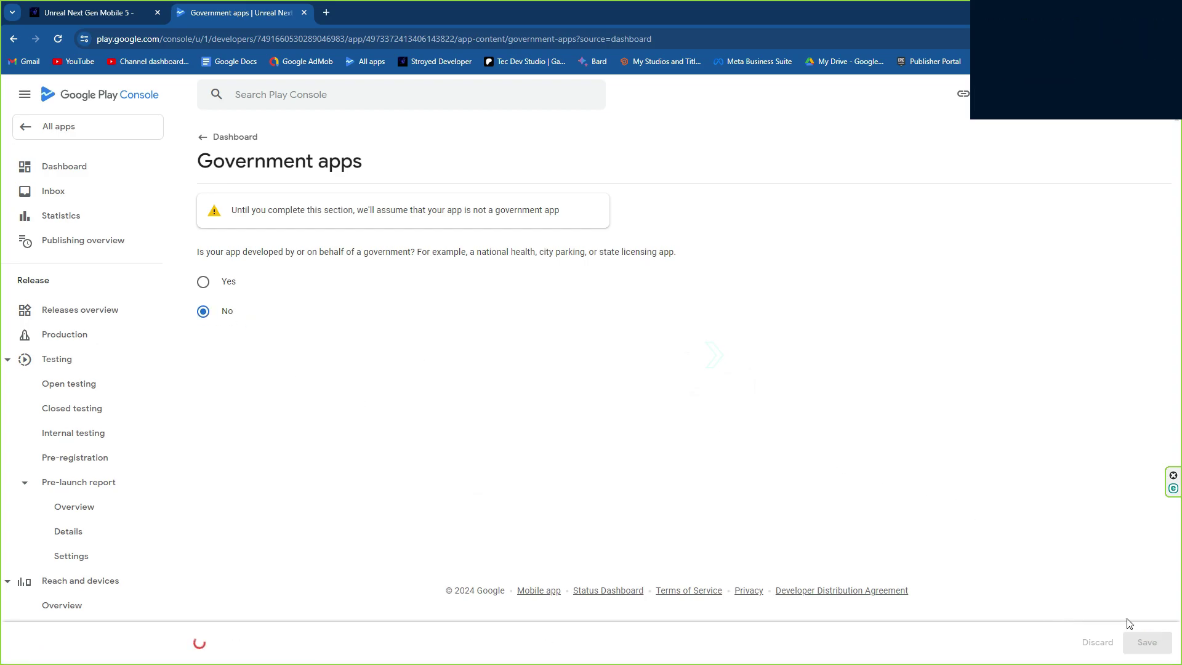
left_click(232, 141)
Complete and save the Financial features declaration, then return to the dashboard checklist.
scroll(691, 400, "down", 3)
scroll(692, 399, "down", 1)
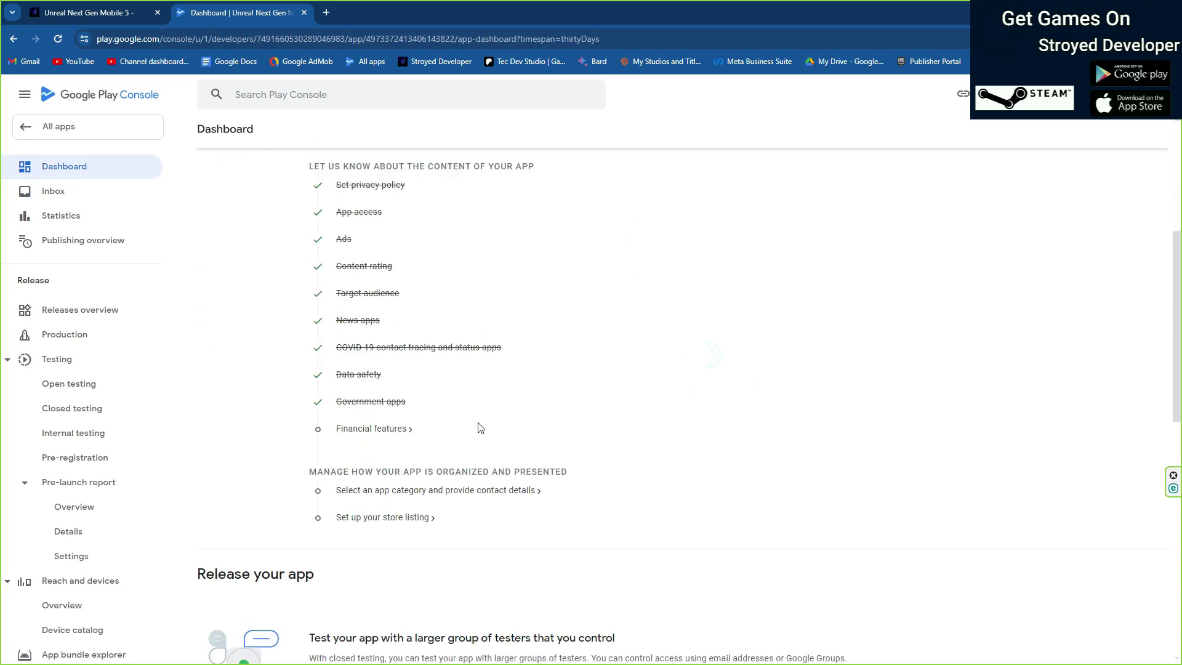
left_click(361, 434)
scroll(426, 444, "down", 5)
scroll(427, 443, "down", 3)
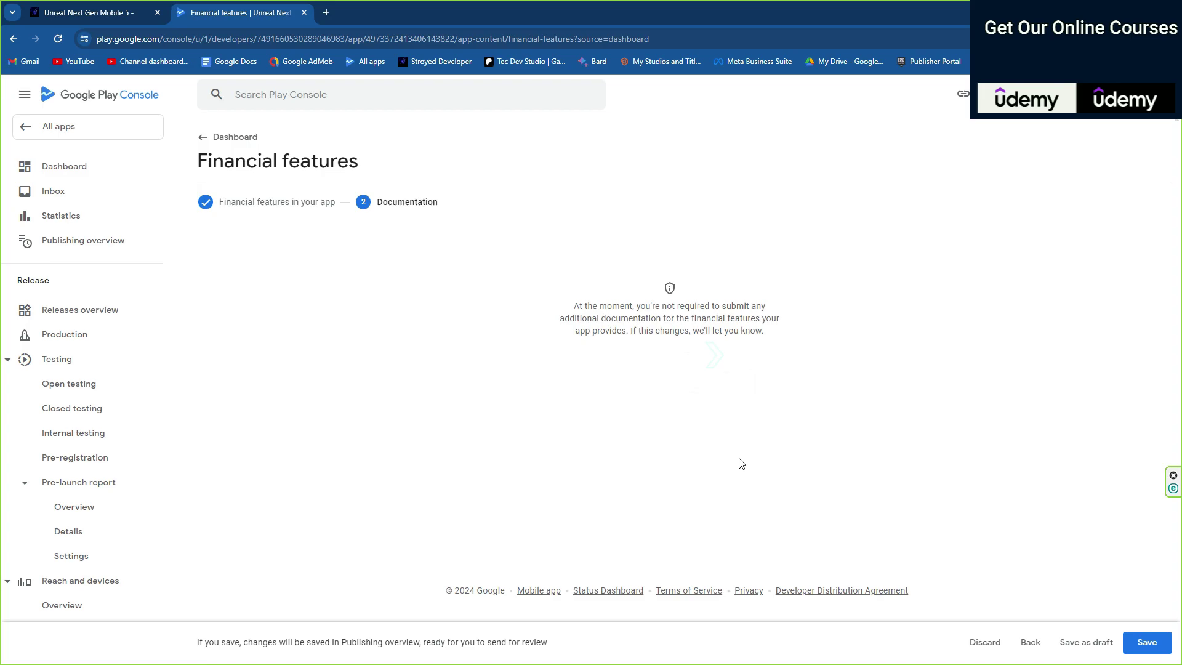
left_click(1145, 640)
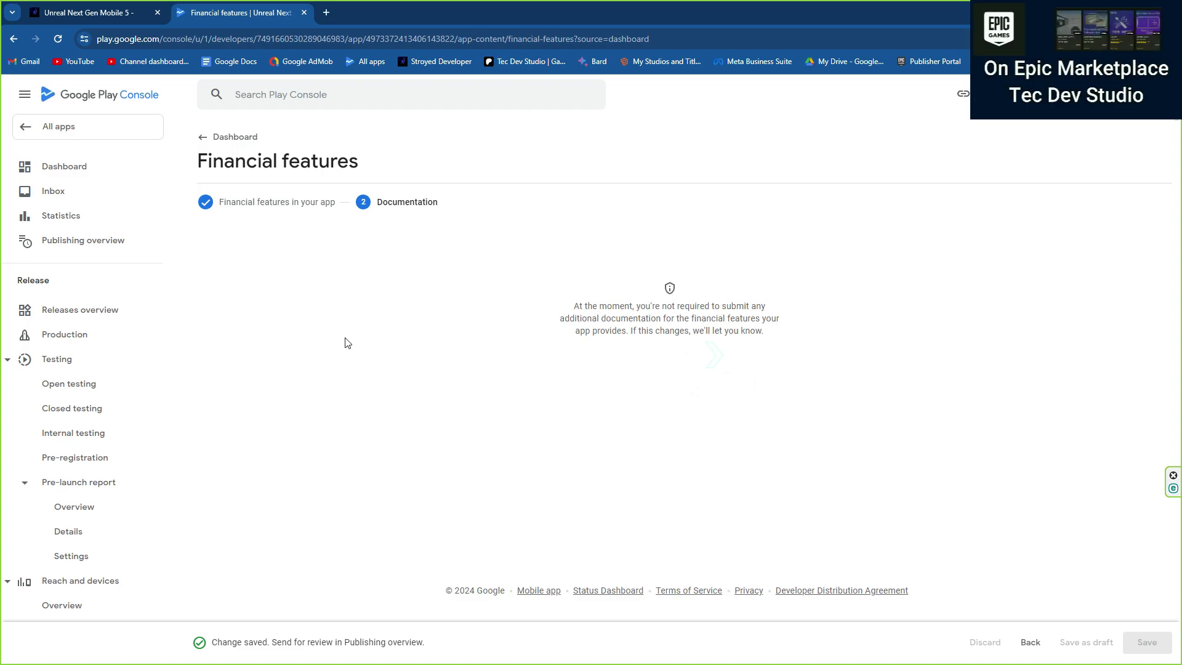
left_click(251, 135)
scroll(719, 357, "down", 4)
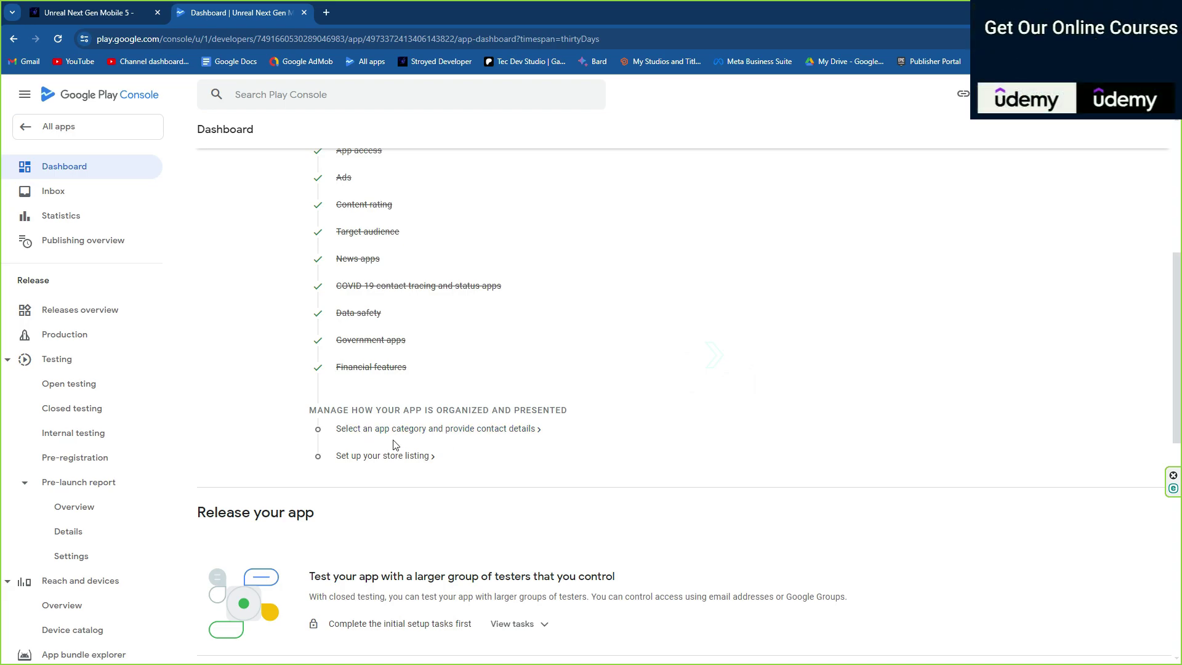
Set the app category to Game, Casual in Store settings and save it.
left_click(457, 430)
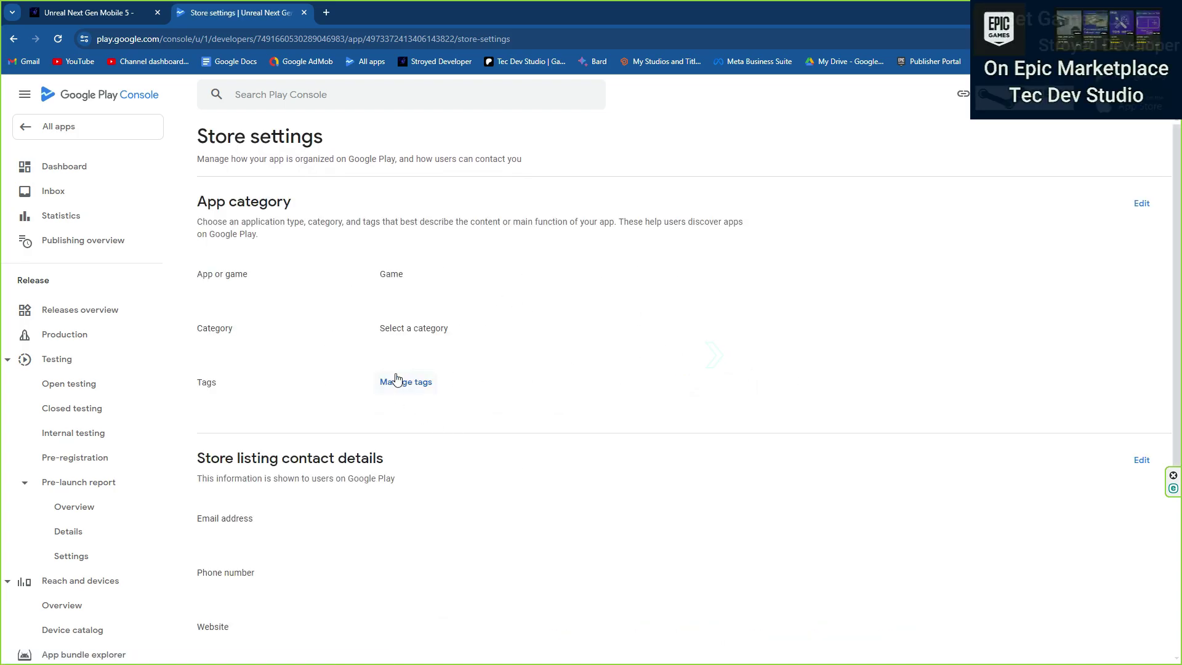
left_click(1142, 204)
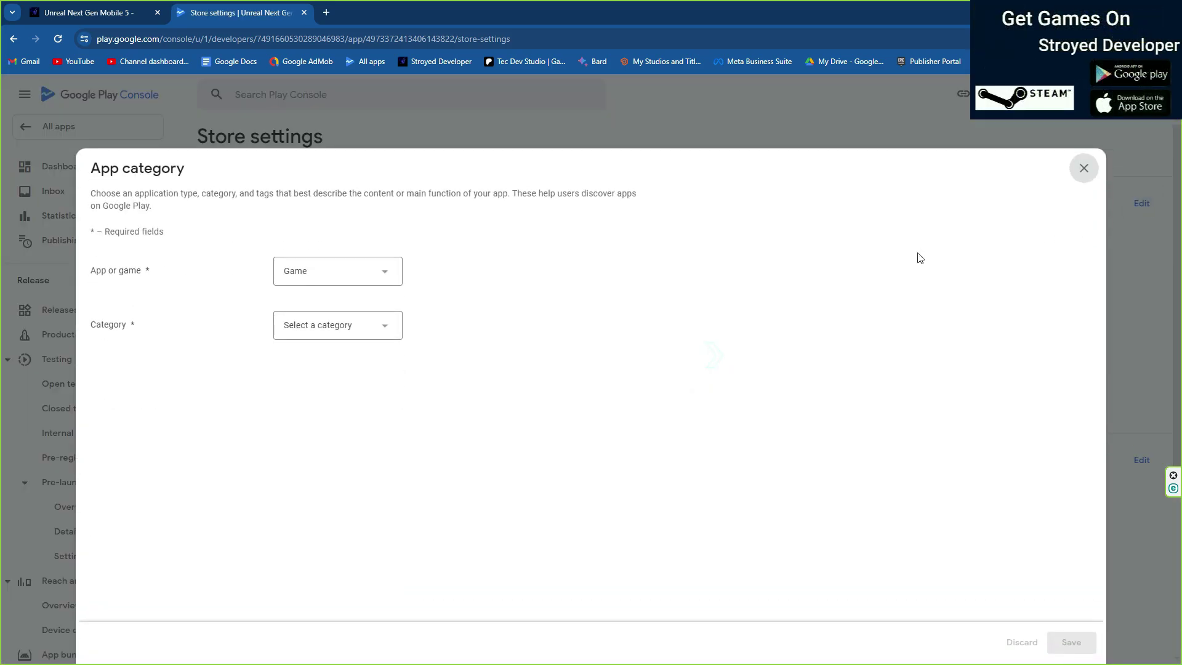
left_click(374, 327)
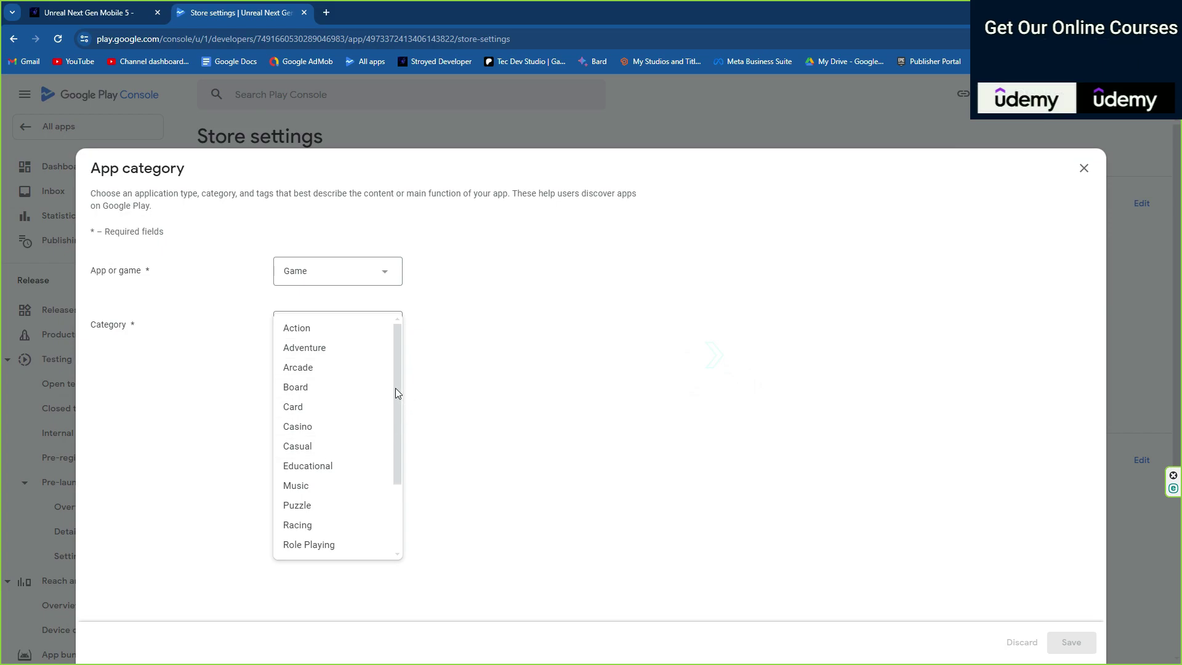
left_click(297, 446)
left_click(1064, 640)
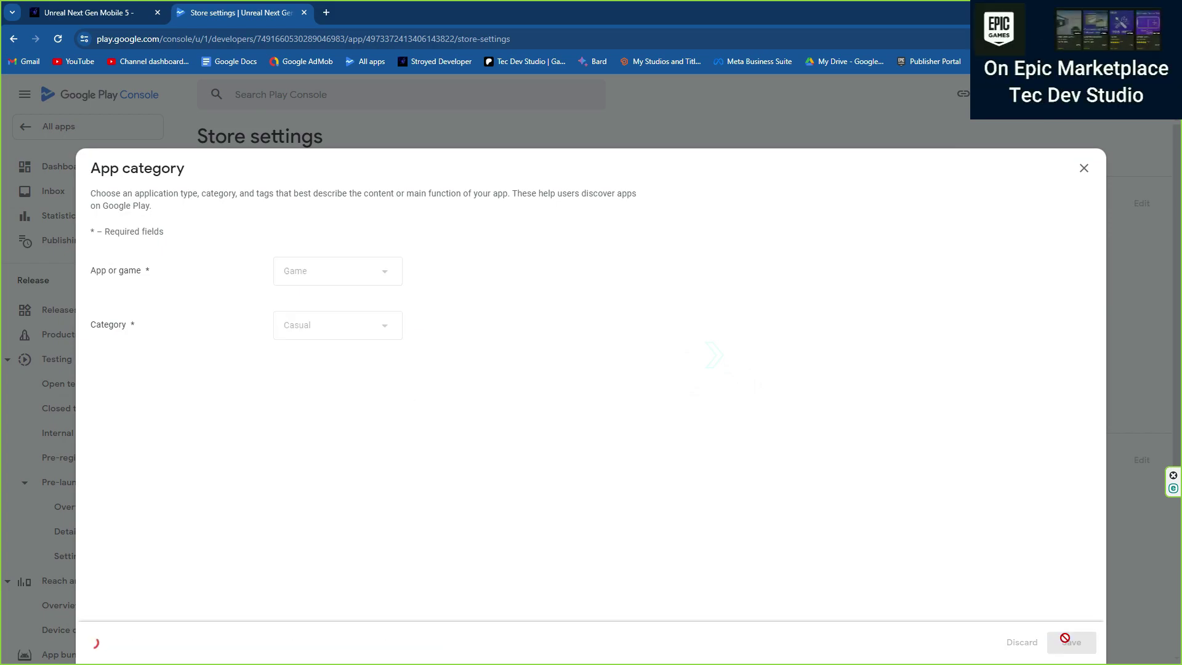
left_click(1083, 168)
Apply the tags Action-adventure, Life simulation, Lifestyle simulation and Simulation in Manage tags.
left_click(400, 383)
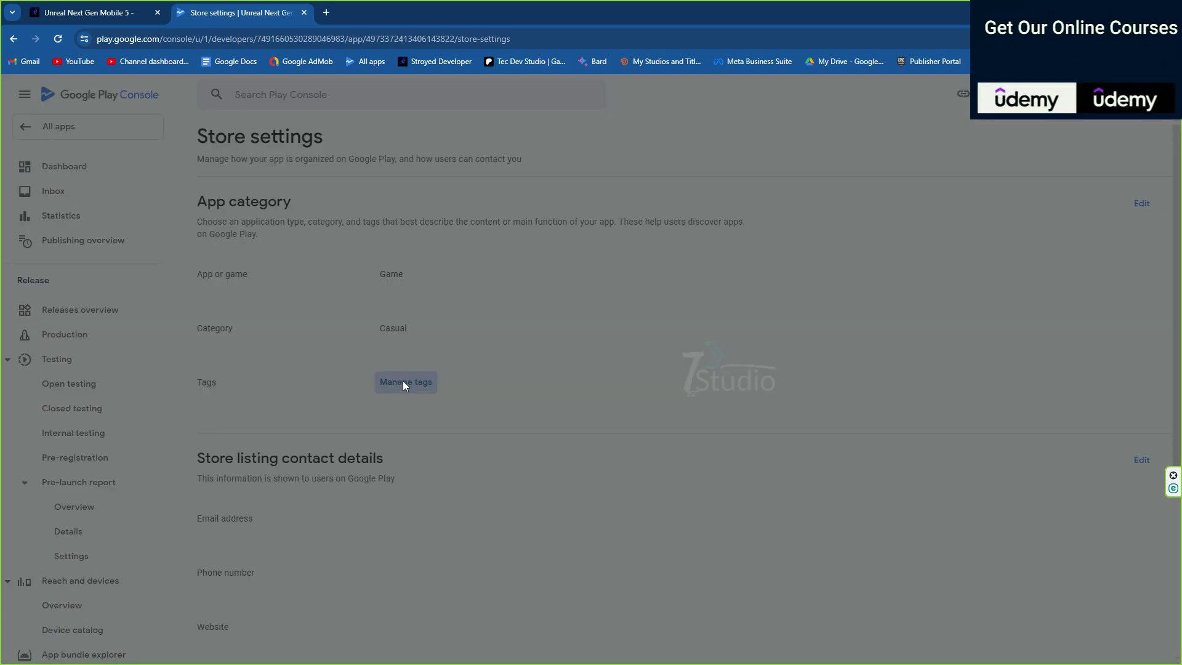
left_click(942, 245)
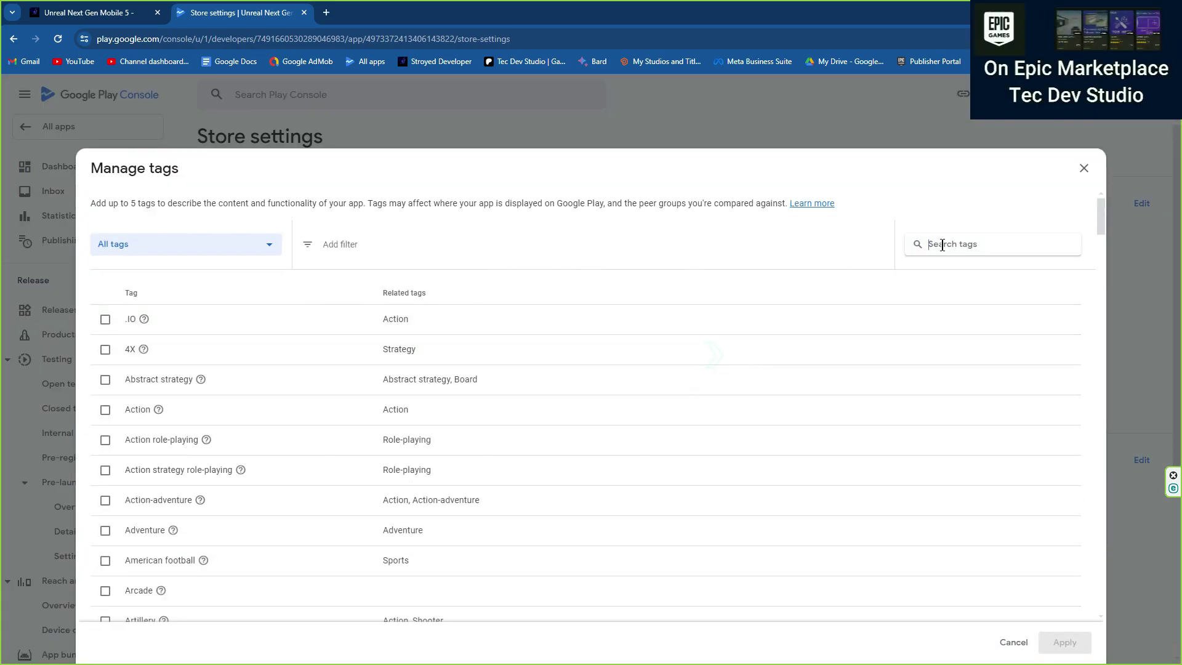
type("g")
key("Escape")
left_click_drag(673, 393, 343, 386)
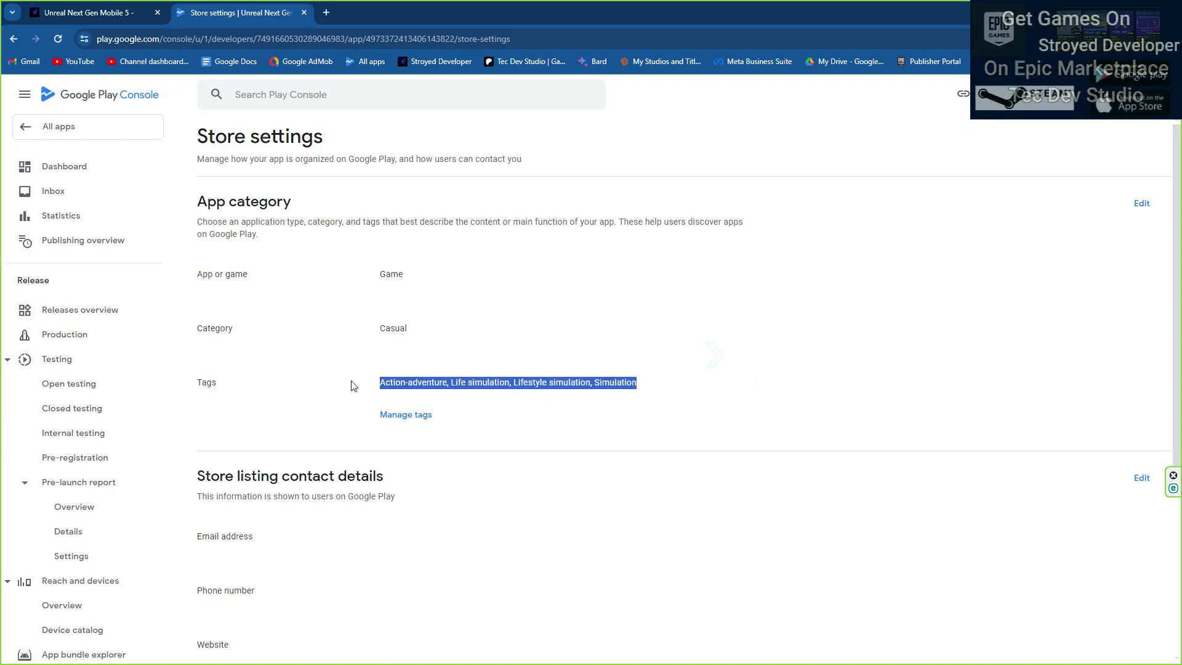
scroll(443, 381, "down", 5)
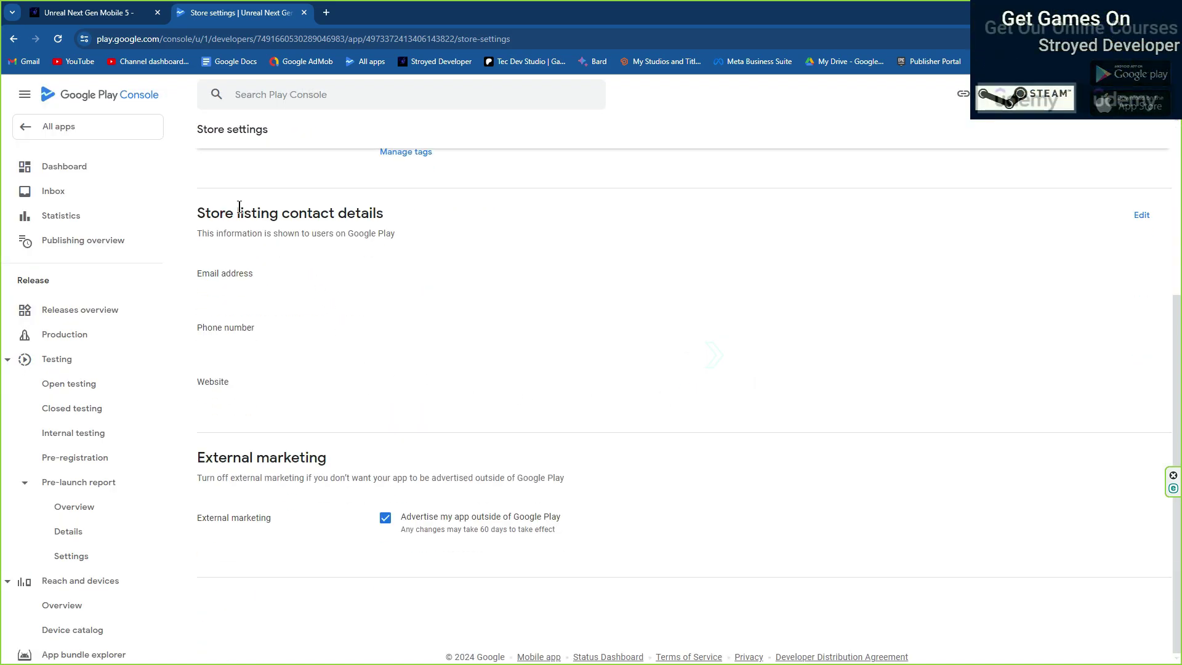
left_click(1140, 215)
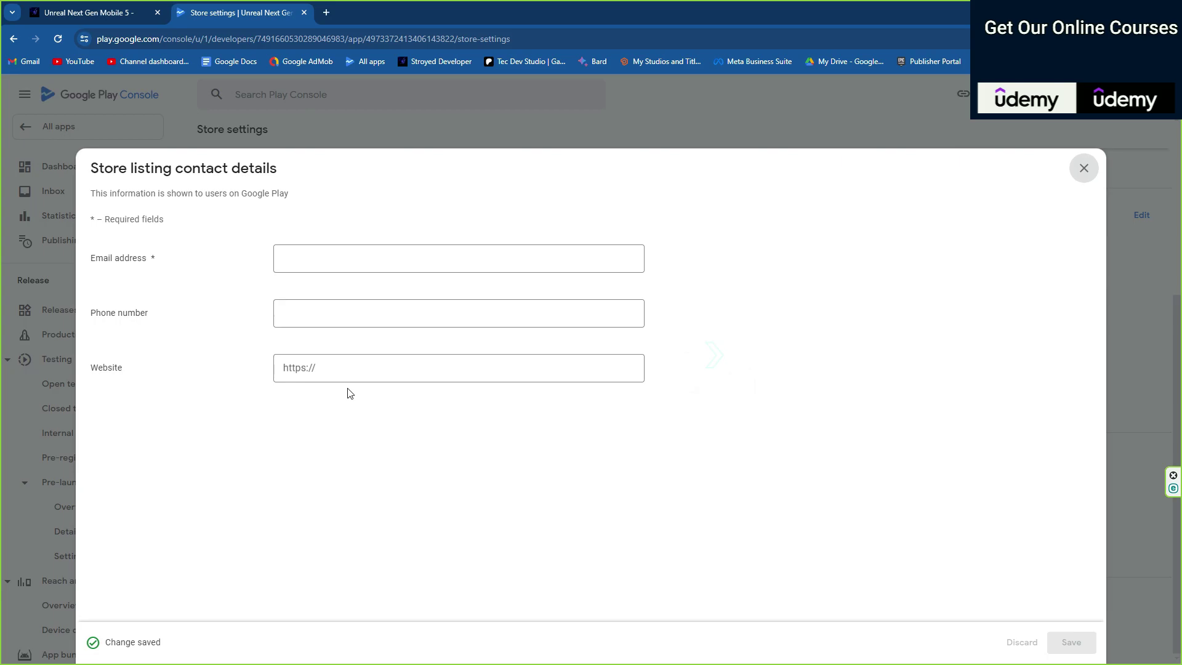
left_click(345, 370)
key("ctrl+shift+Tab")
left_click(341, 40)
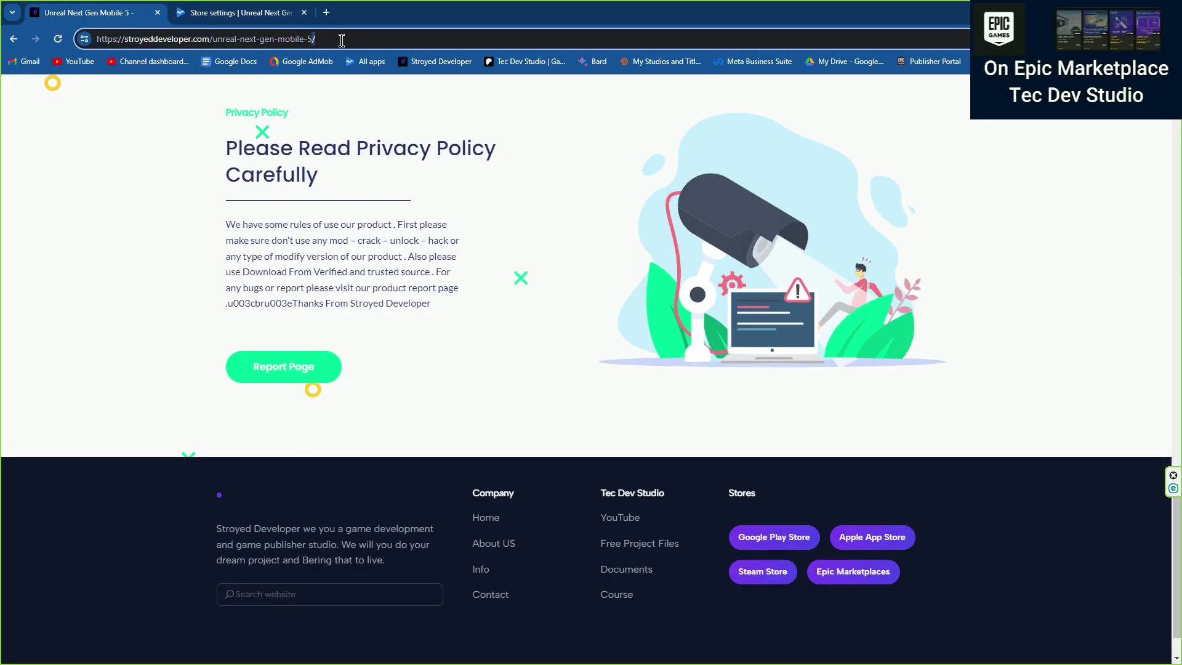
left_click_drag(210, 41, 130, 41)
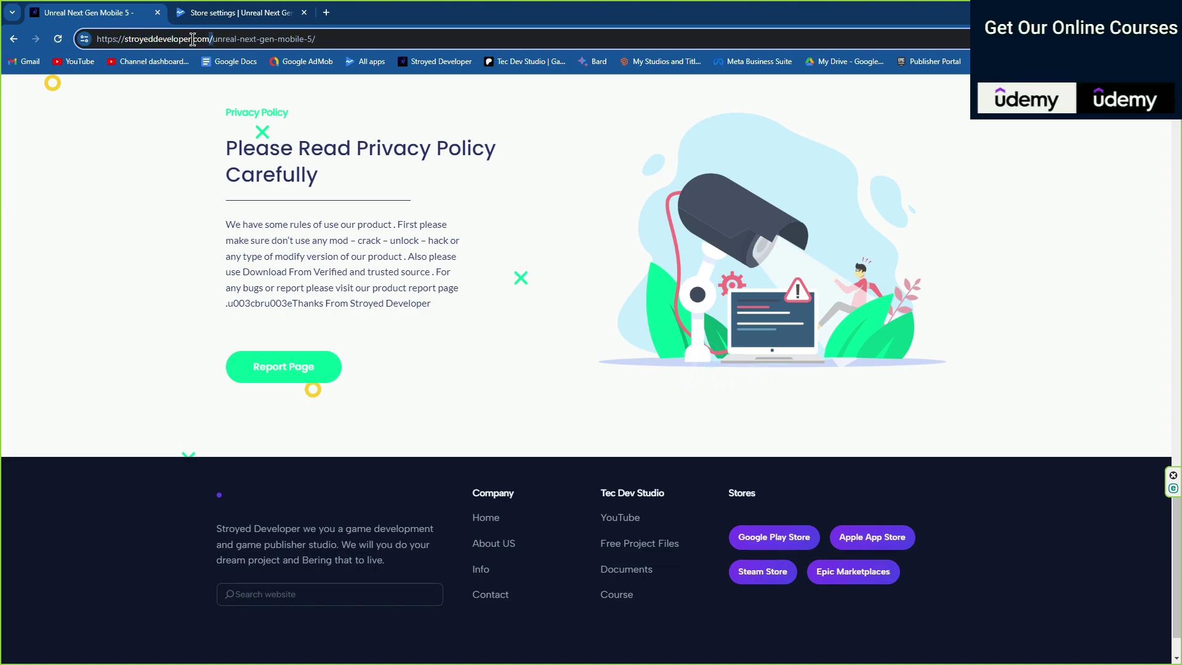
right_click(152, 41)
left_click(184, 150)
left_click(237, 12)
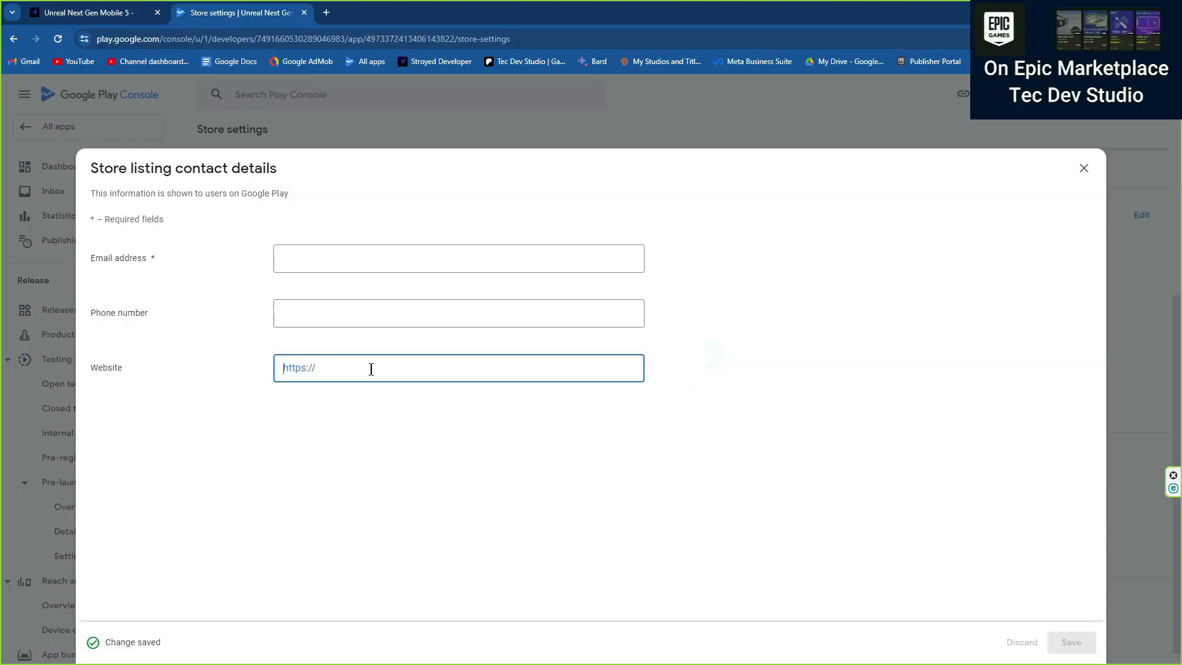
Paste the studio's contact e-mail into Email address and save the store contact details.
left_click(314, 259)
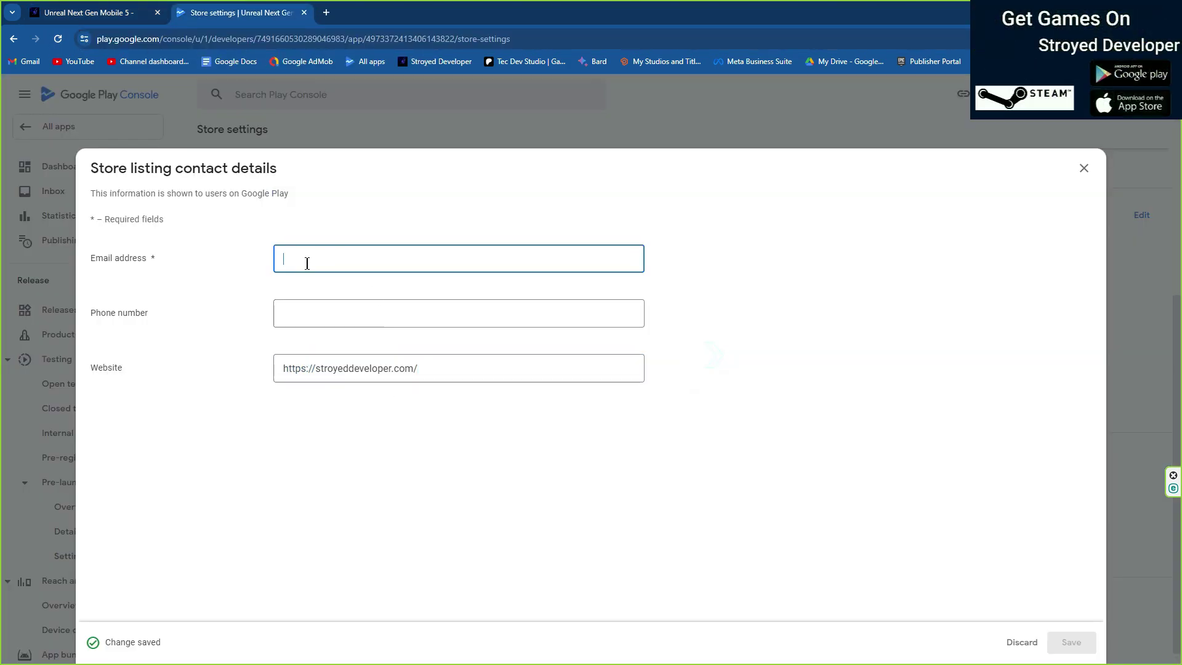
key("ctrl+shift+Tab")
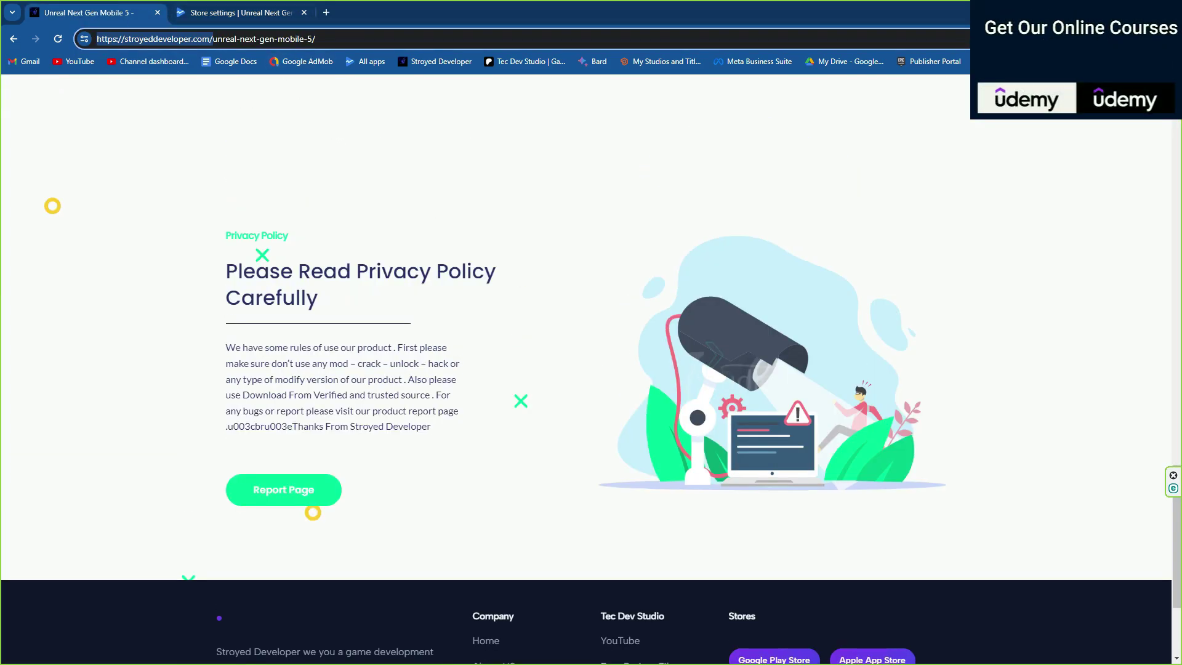
left_click(162, 19)
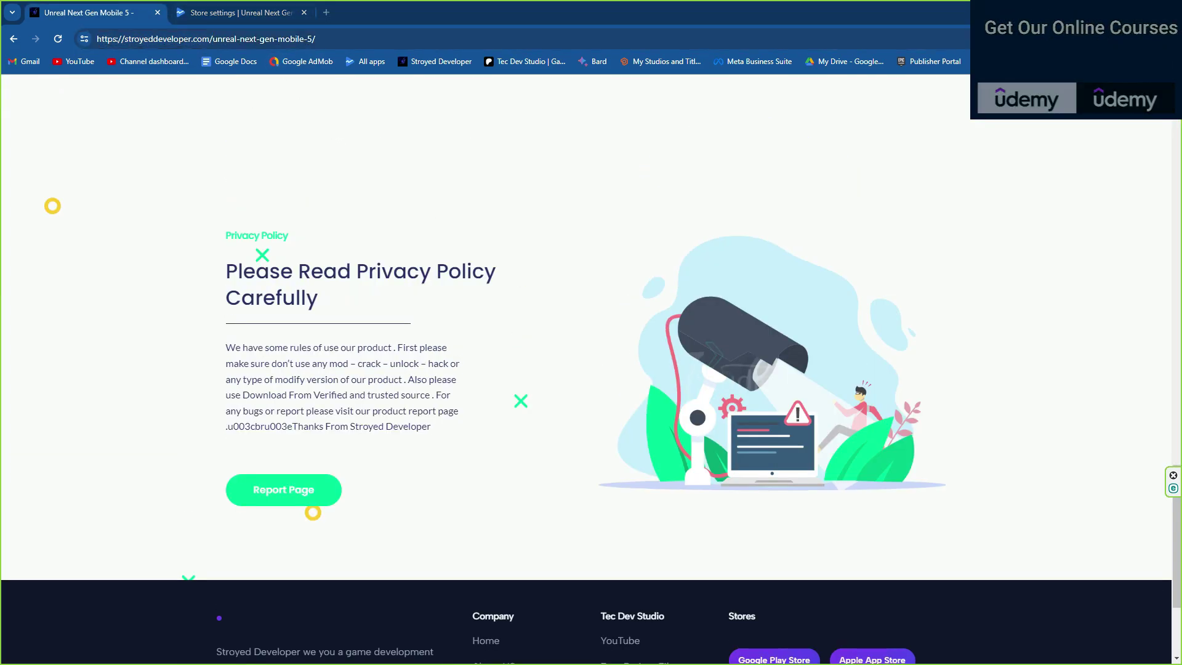
key("ctrl+Tab")
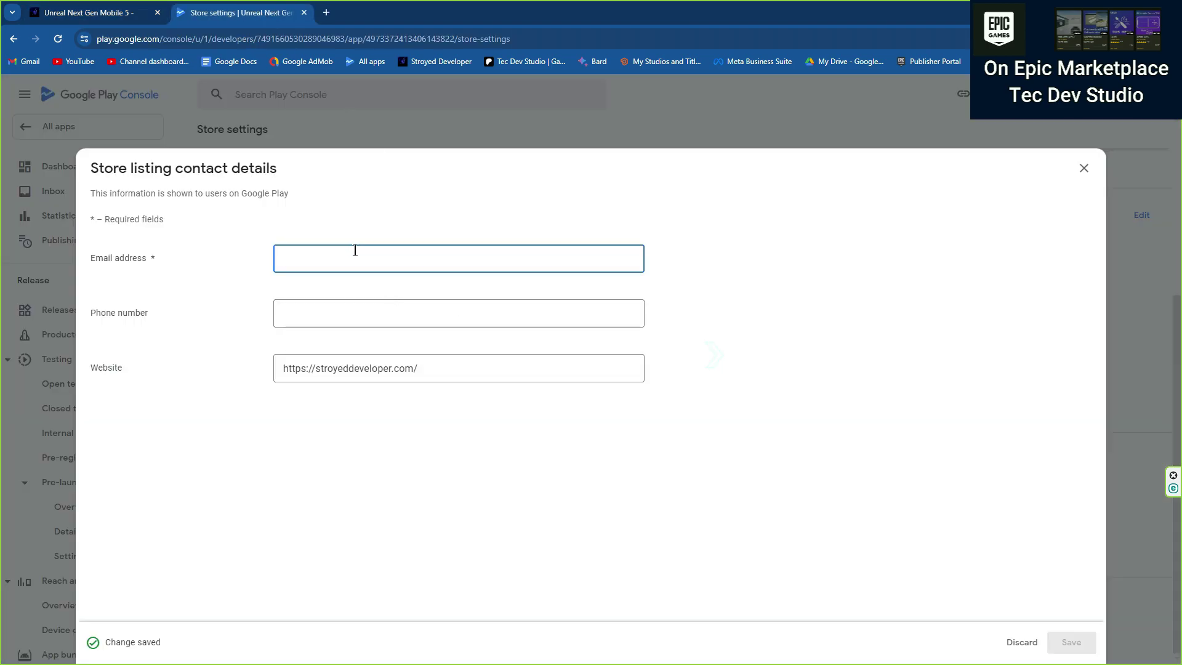
key("ctrl+v")
left_click(334, 317)
left_click(1070, 640)
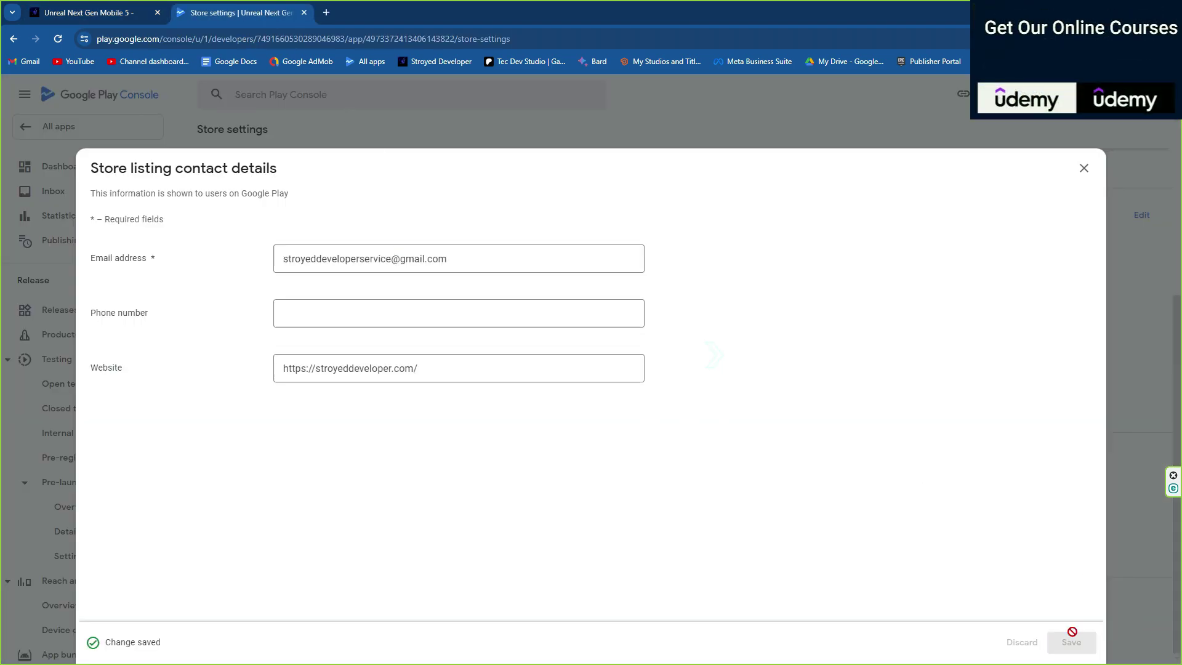